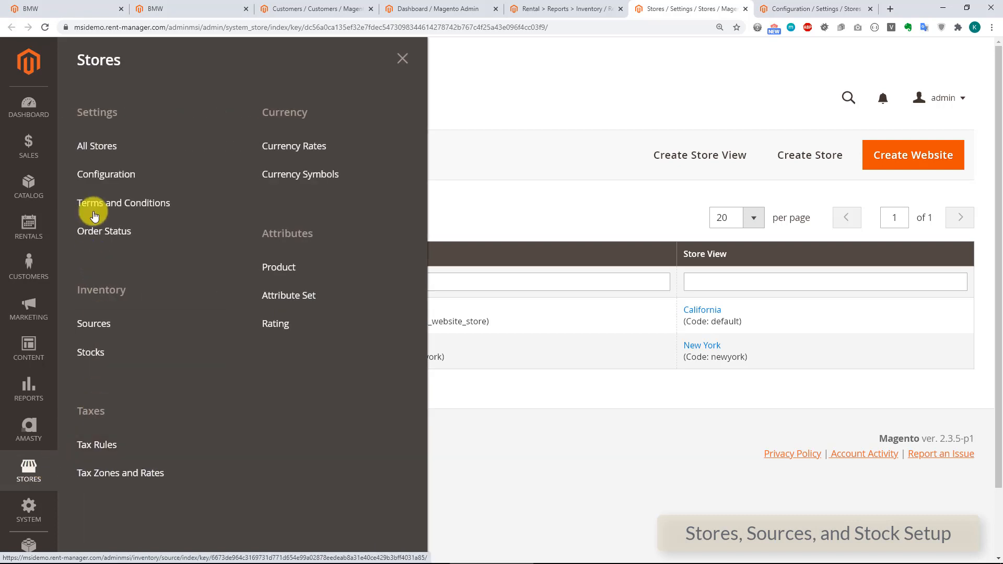
Review the inventory sources list and the stocks list with its sales channels and assigned sources
click(545, 92)
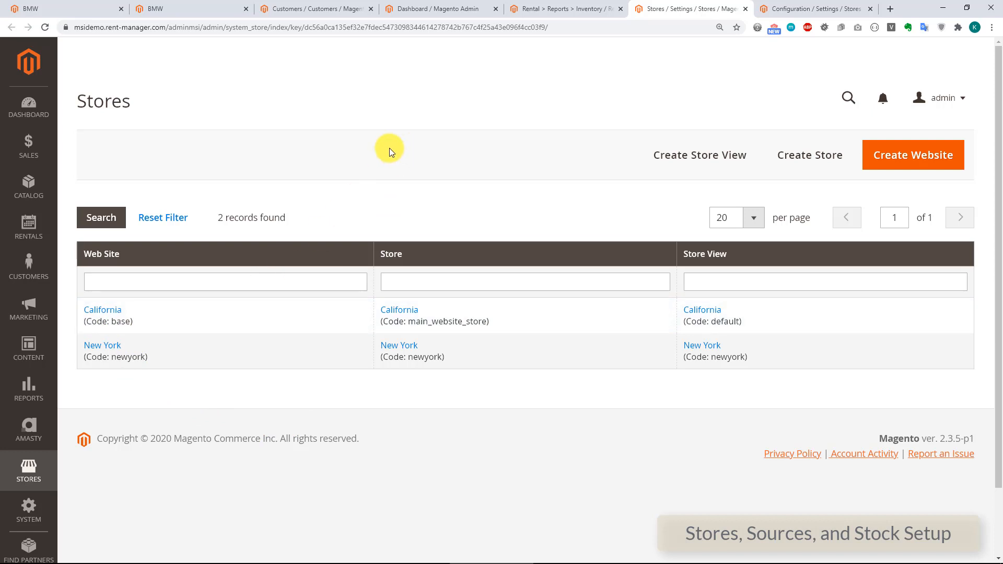
click(30, 466)
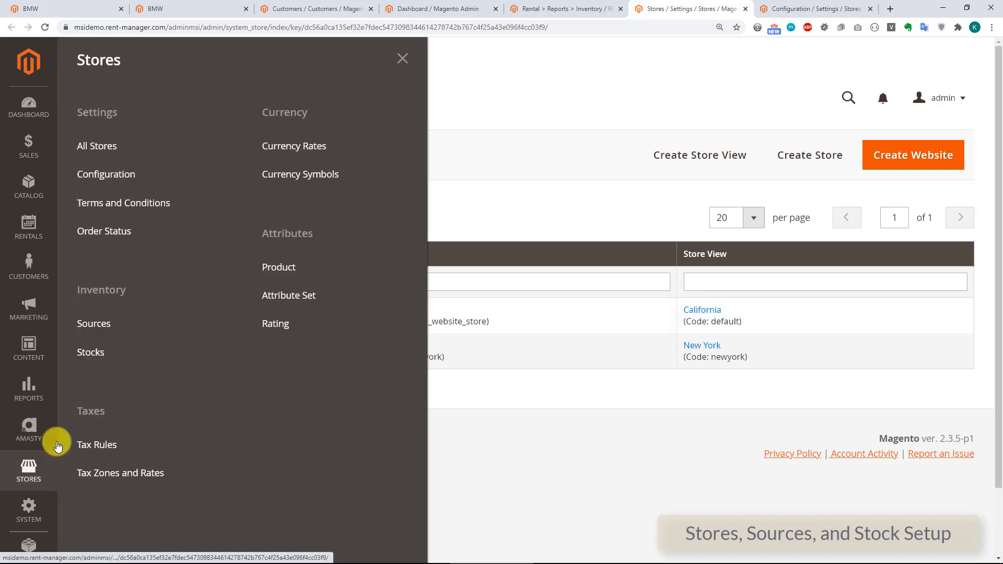
click(110, 321)
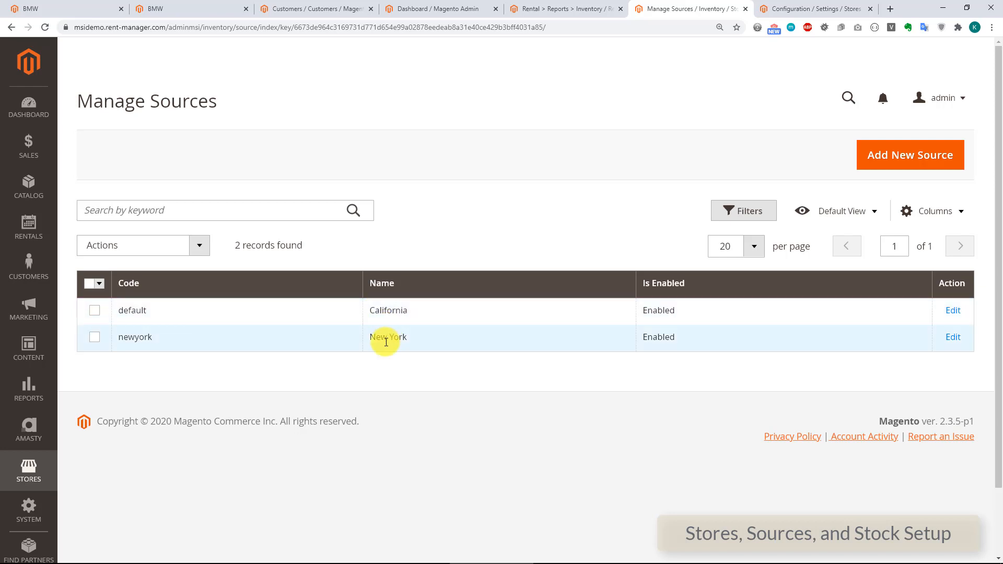
click(914, 155)
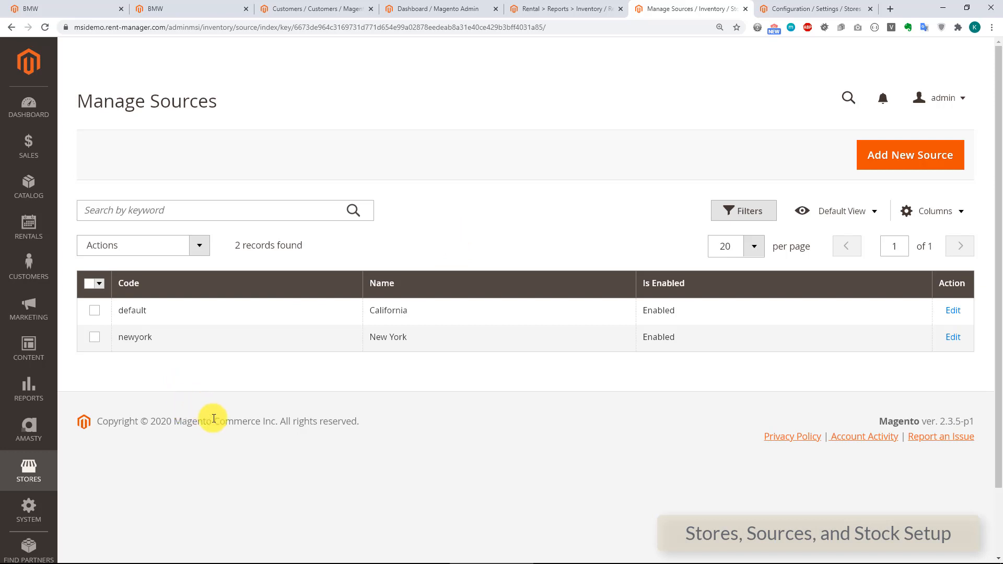
click(30, 473)
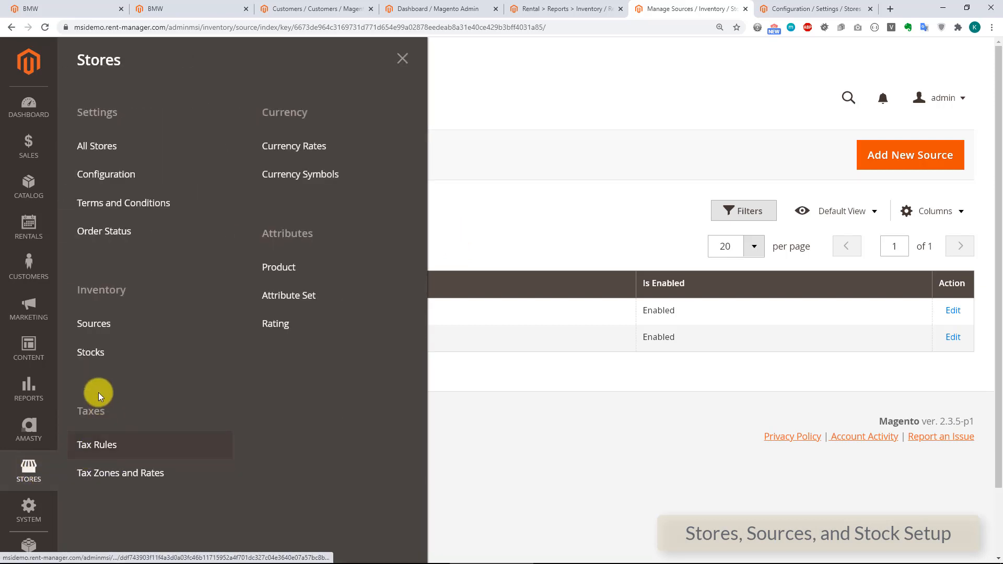
click(109, 360)
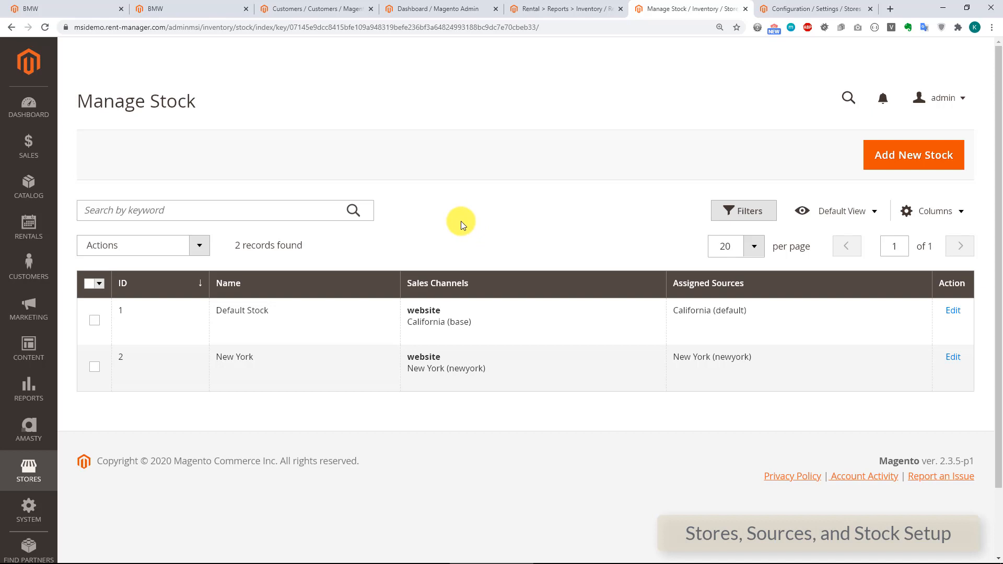
Open the Customer Configuration settings and examine the available options for Share Customer Accounts
click(26, 470)
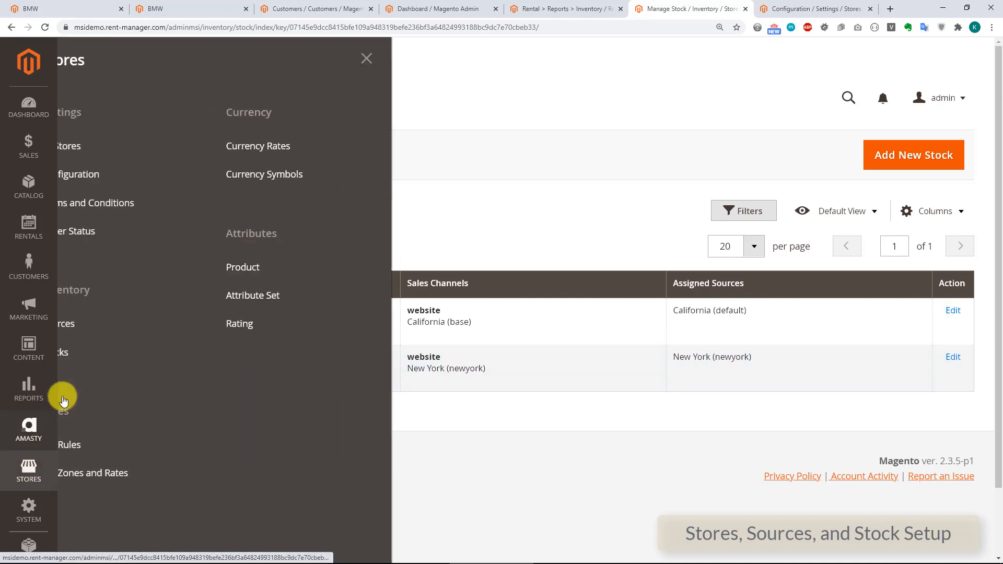
click(103, 183)
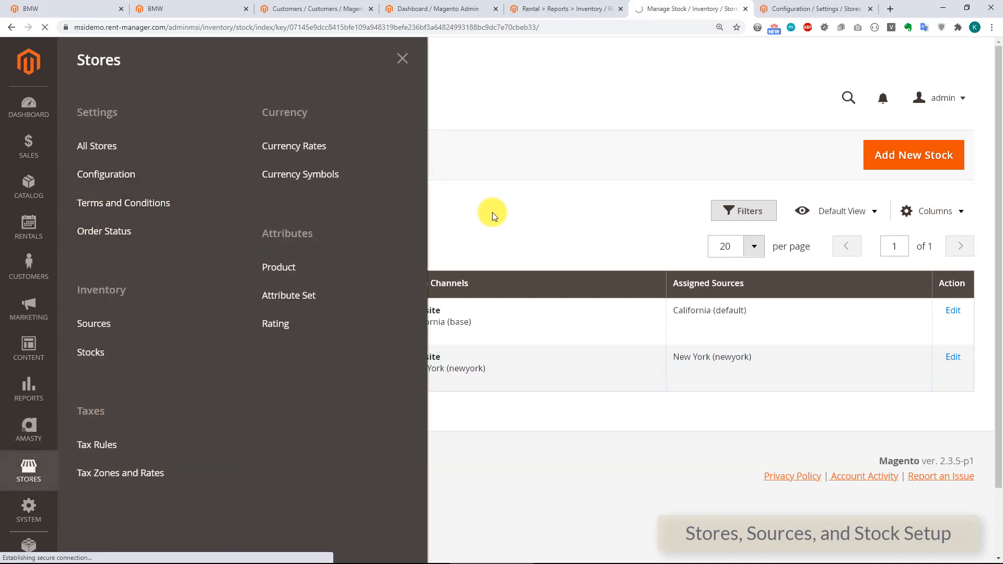
click(493, 213)
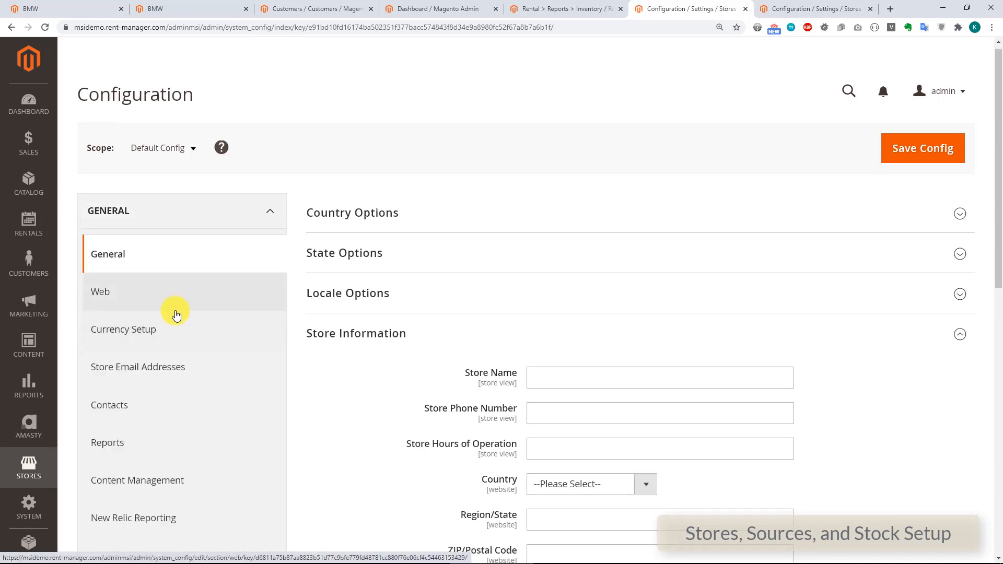
scroll(174, 314, down, 5)
scroll(239, 421, down, 2)
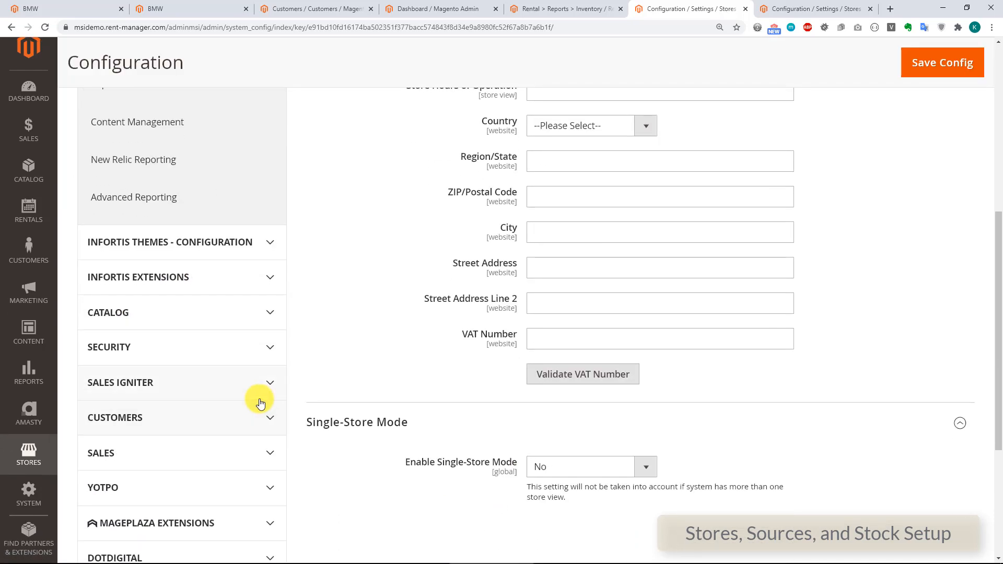
click(270, 419)
scroll(245, 384, down, 4)
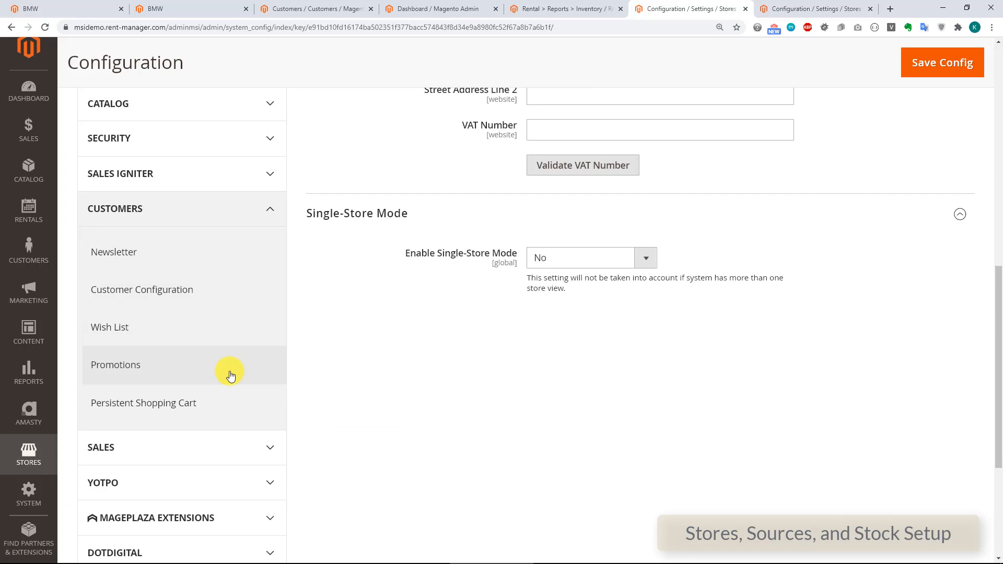
click(157, 289)
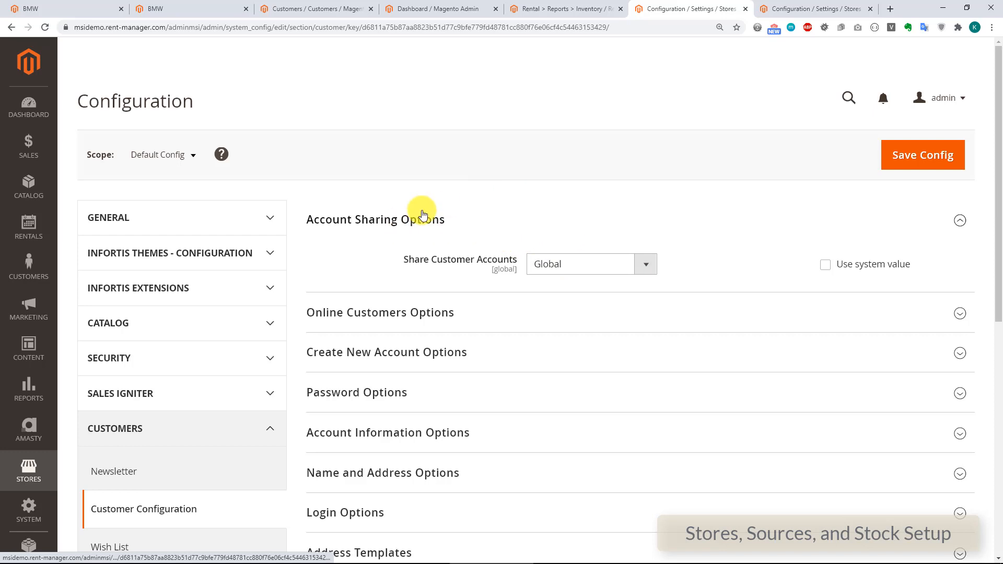
click(605, 269)
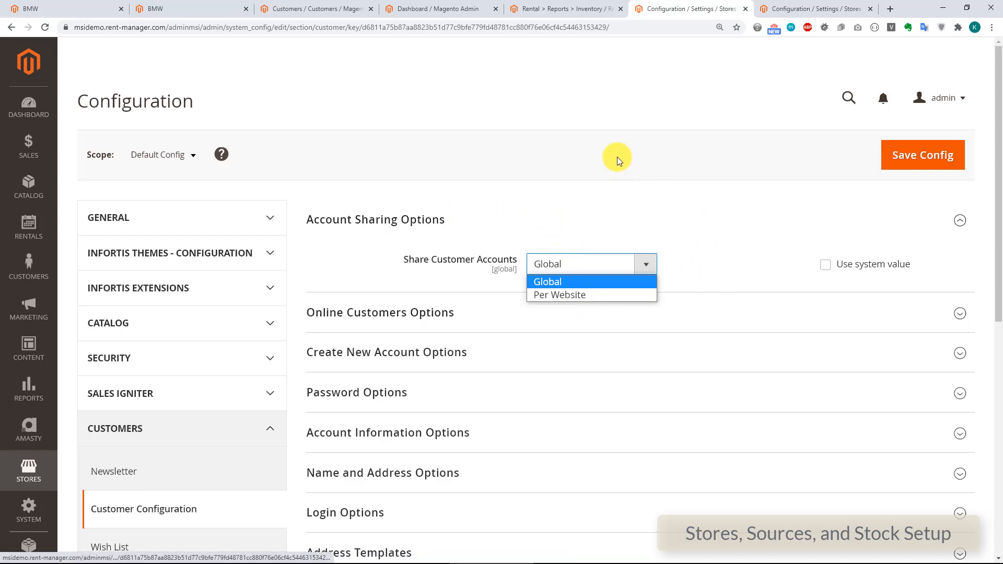
click(541, 137)
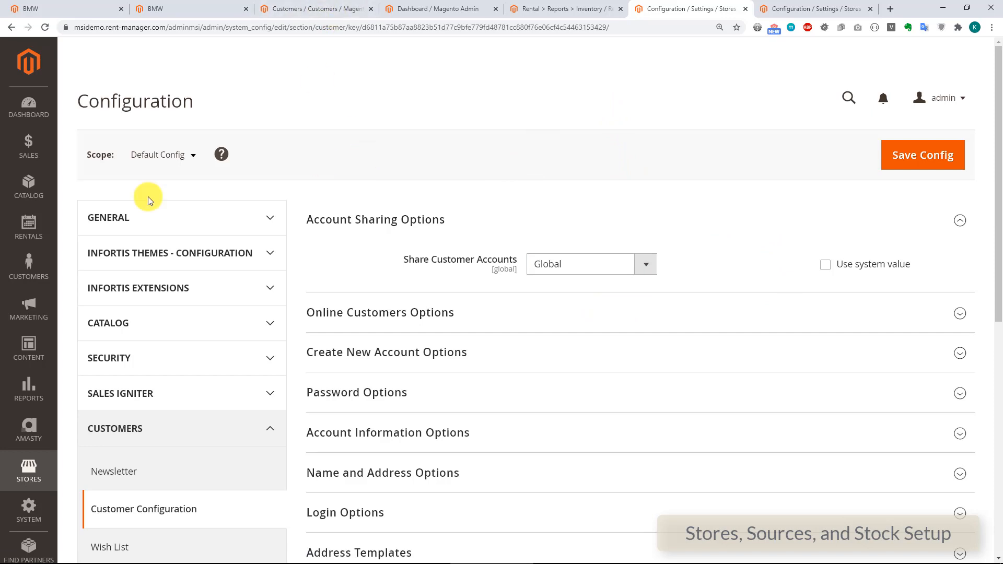
Open the Boss Blue Suit product for editing from the product catalog and go to its Sources section
click(28, 188)
click(91, 119)
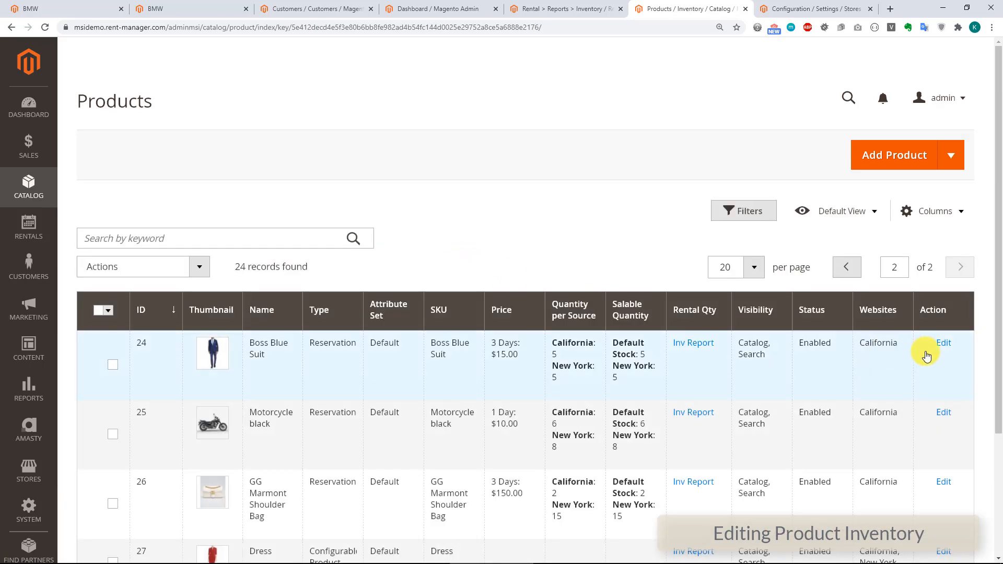
click(943, 345)
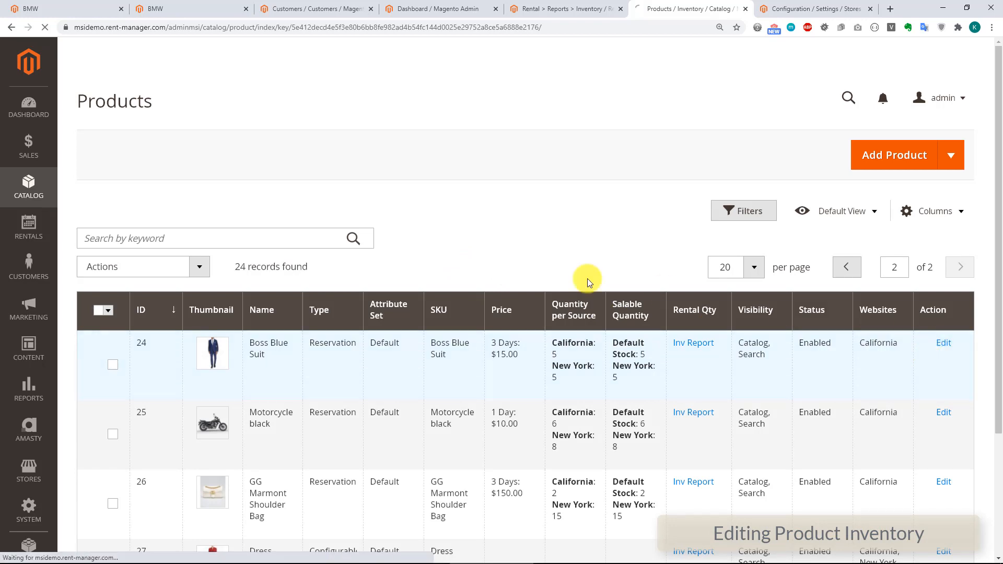
scroll(467, 271, down, 2)
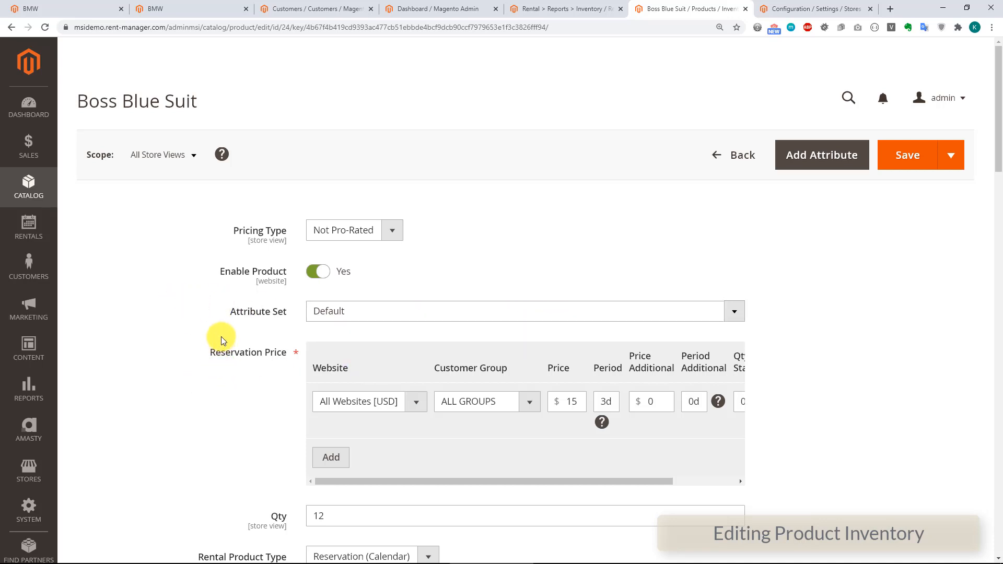
scroll(221, 335, down, 4)
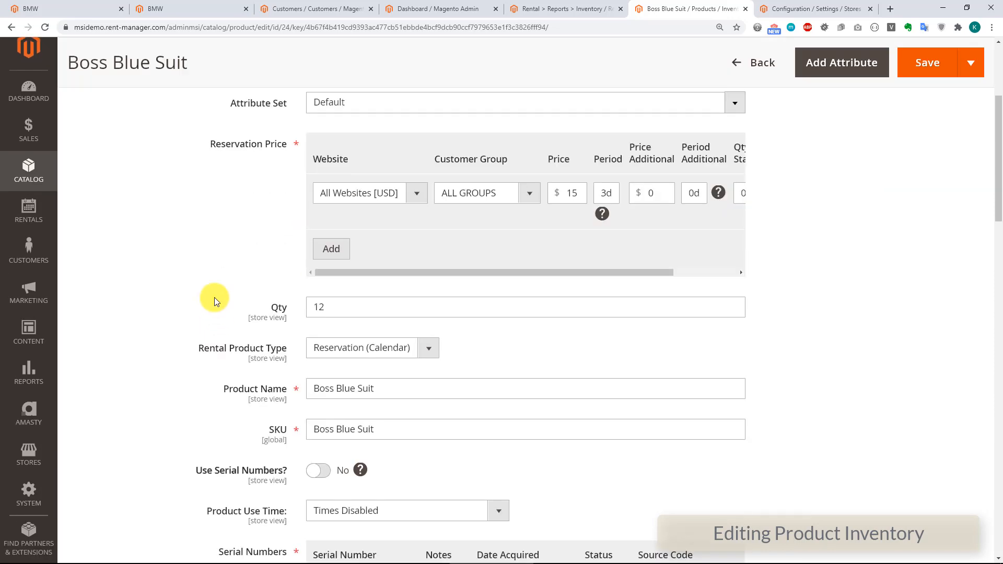
scroll(214, 303, down, 3)
scroll(212, 295, down, 10)
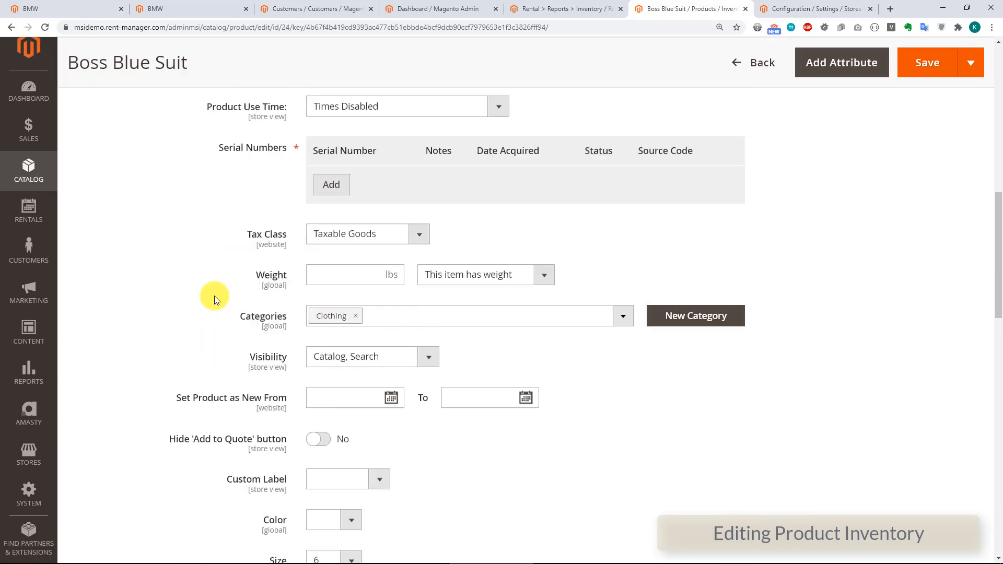
scroll(206, 295, down, 2)
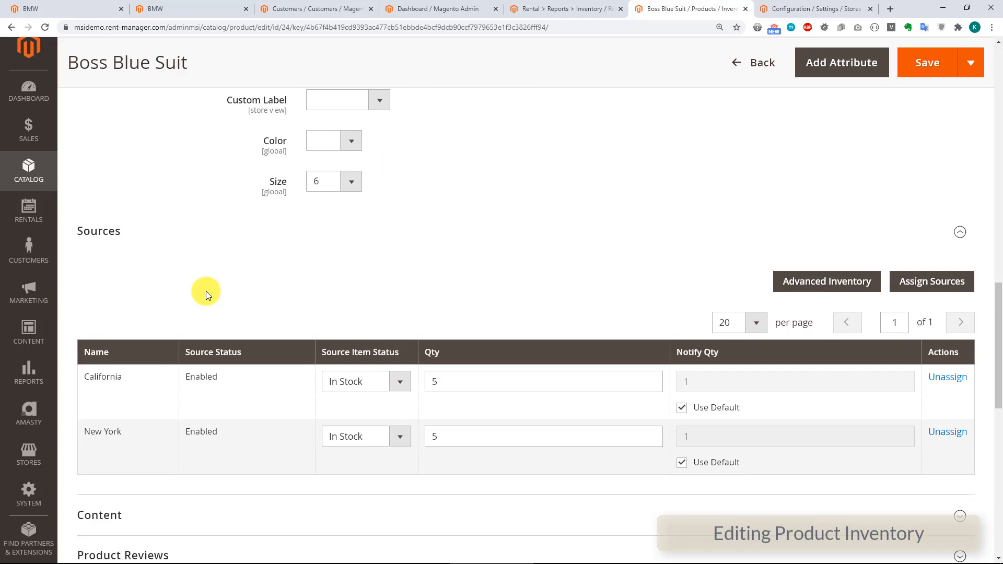
Examine the Advanced Inventory settings and the Assign Sources list of the product without changing them
click(813, 285)
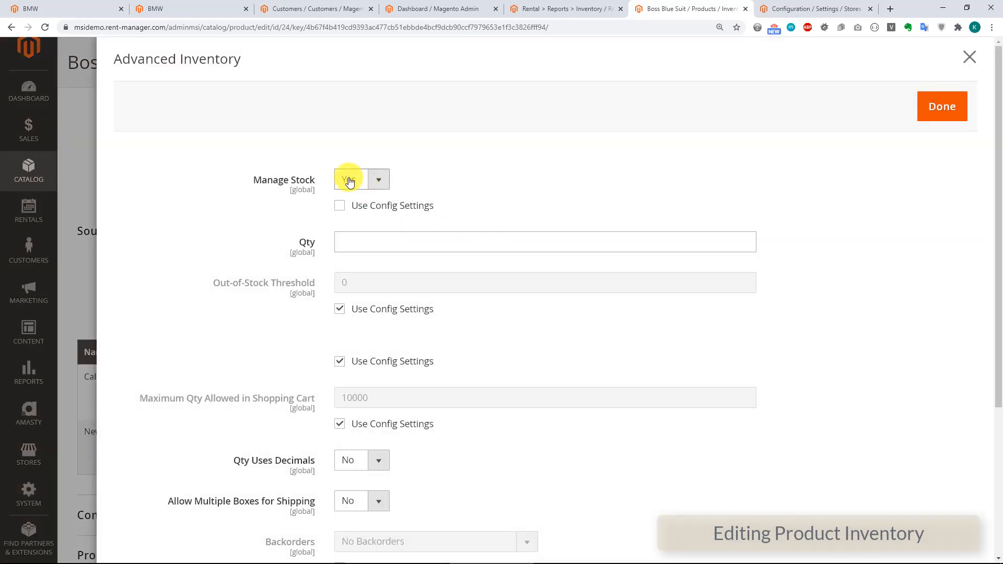
click(935, 110)
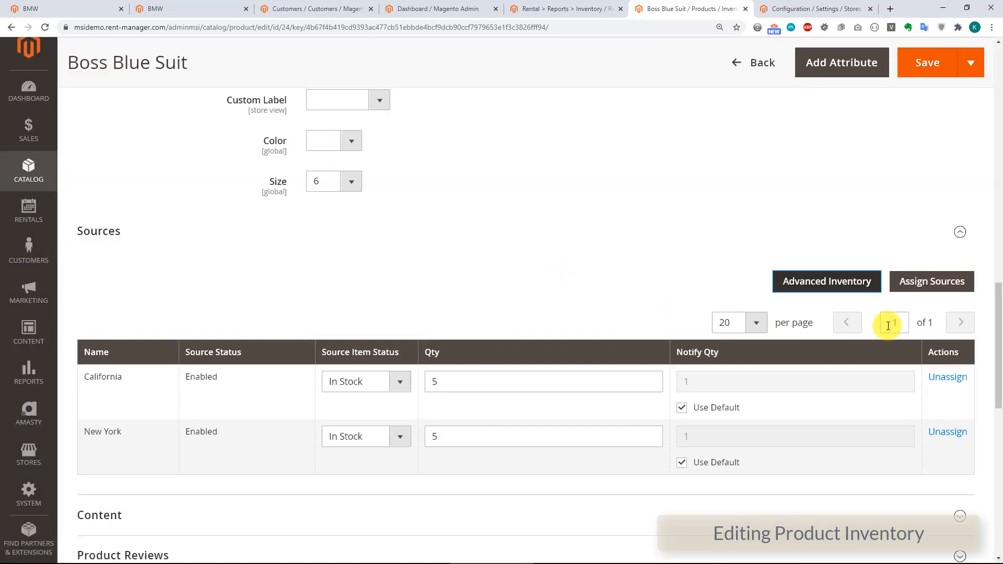
click(935, 281)
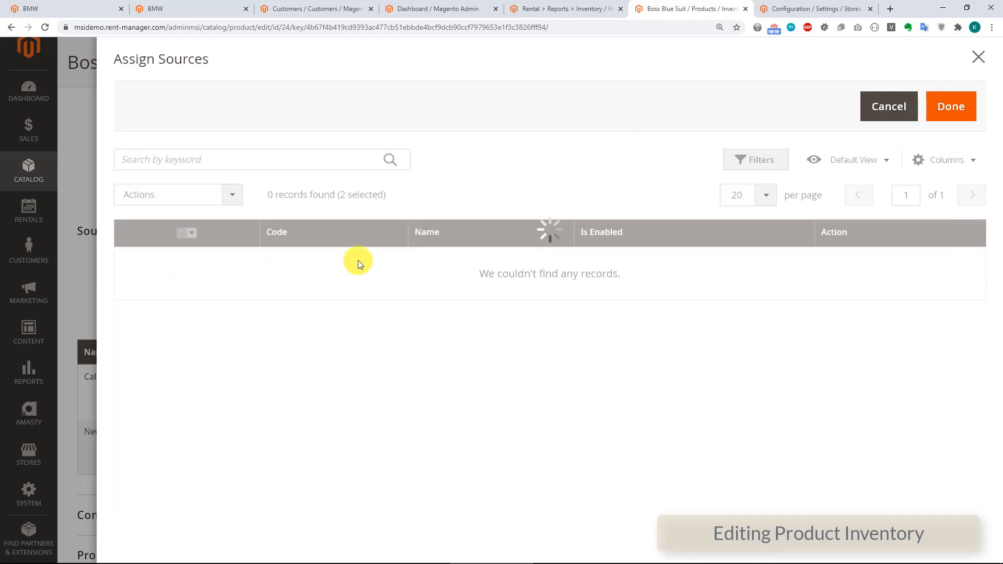
click(880, 110)
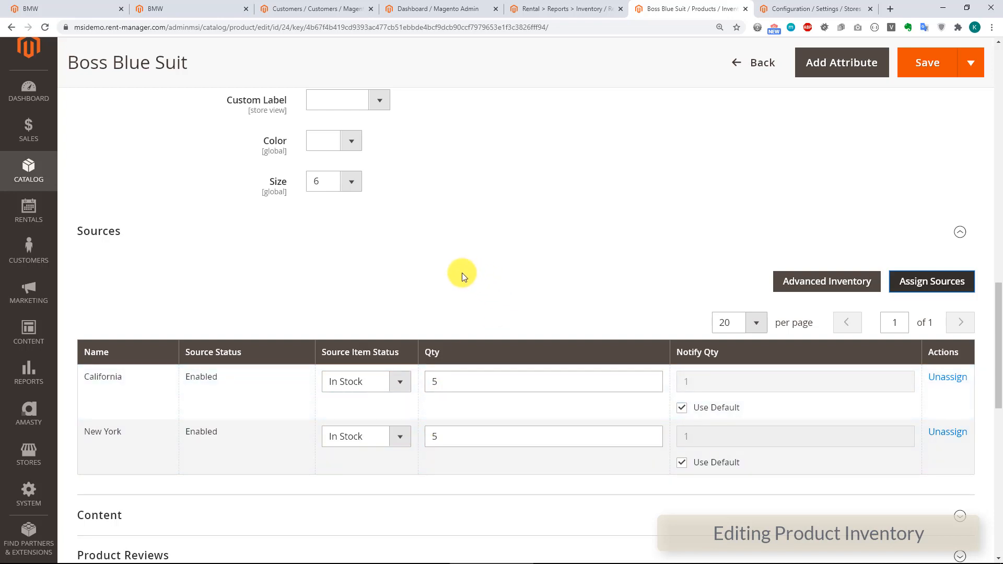
Assign the Boss Blue Suit product to the New York website as well, and save and close it
scroll(459, 263, down, 1)
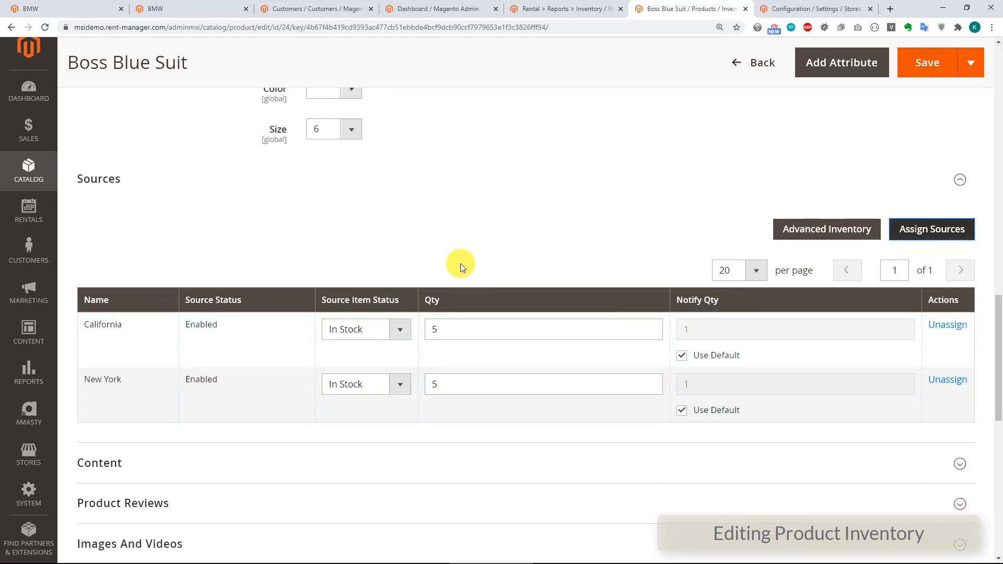
scroll(459, 263, down, 6)
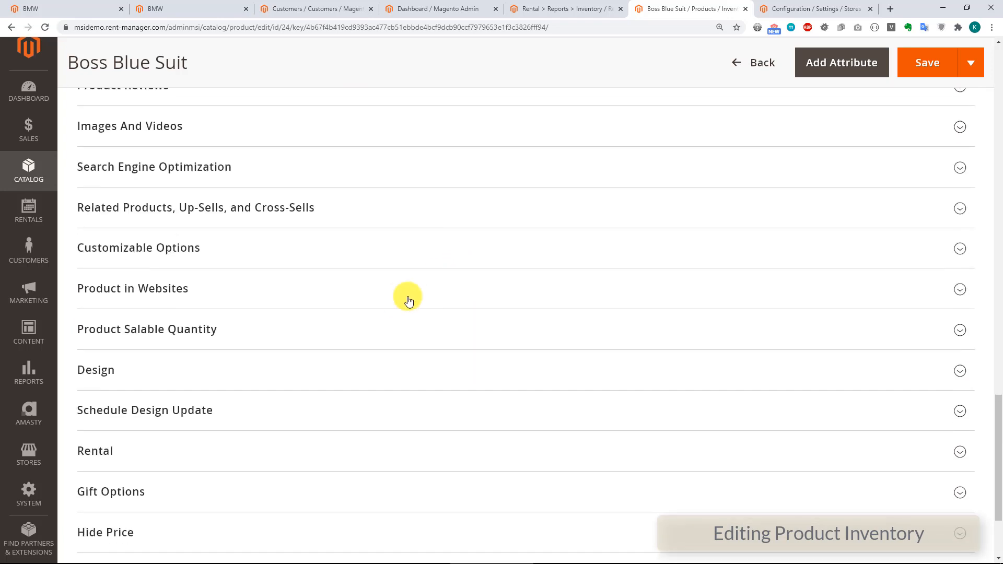
click(224, 287)
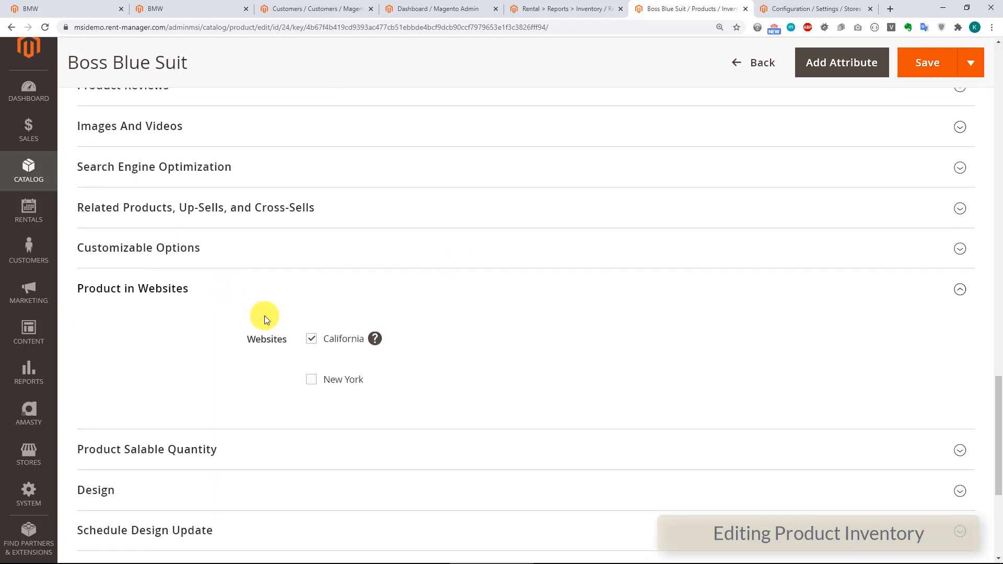
click(310, 377)
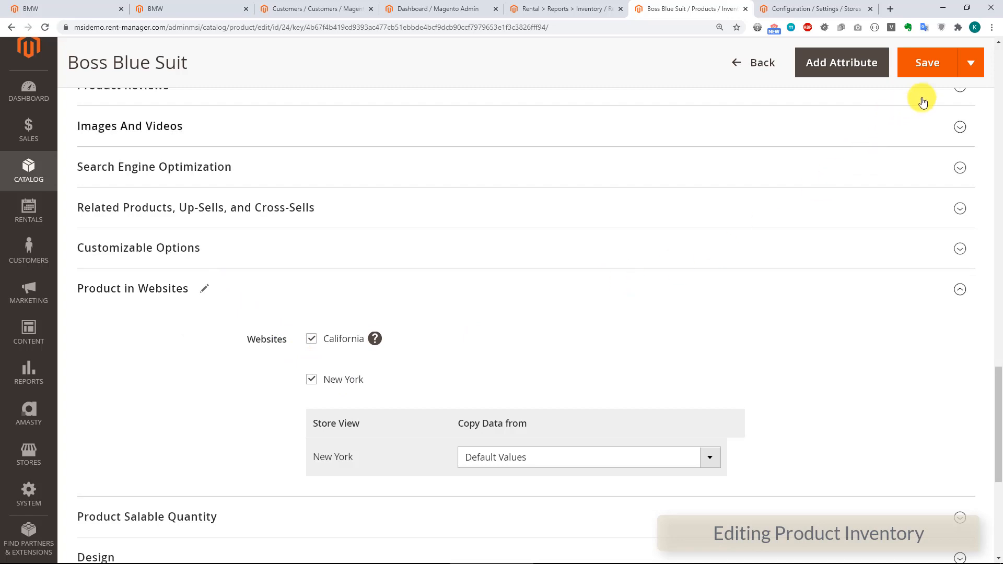
click(970, 63)
click(926, 153)
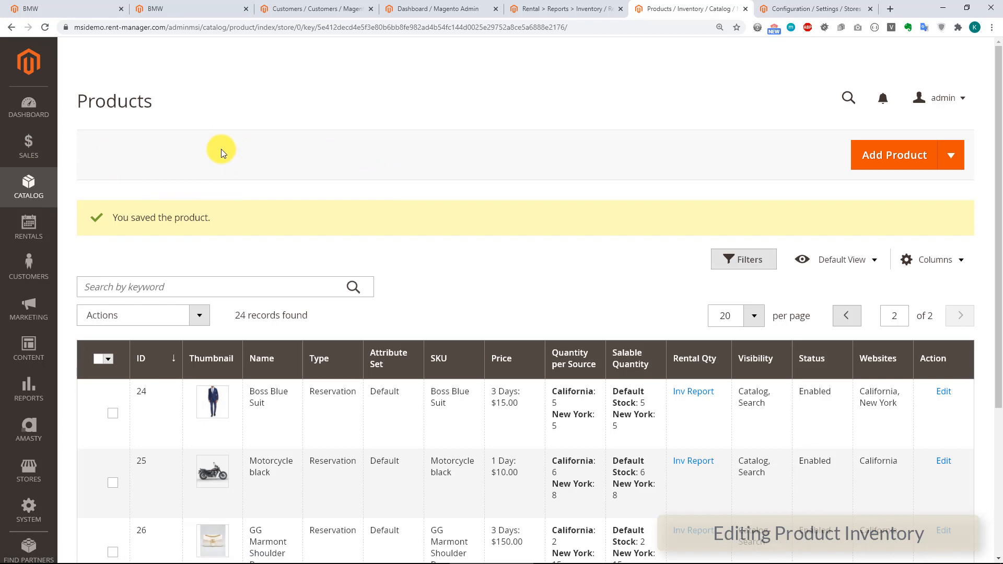
Switch to the BMW page in the New York storefront and set the rental dates from 09/2/2020 to 09/9/2020
click(58, 11)
click(589, 322)
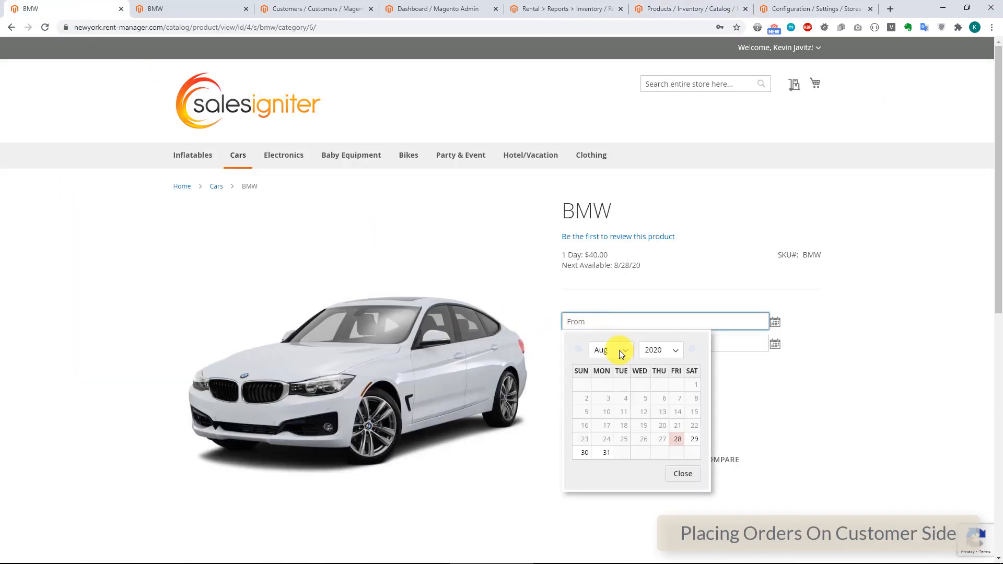
click(693, 357)
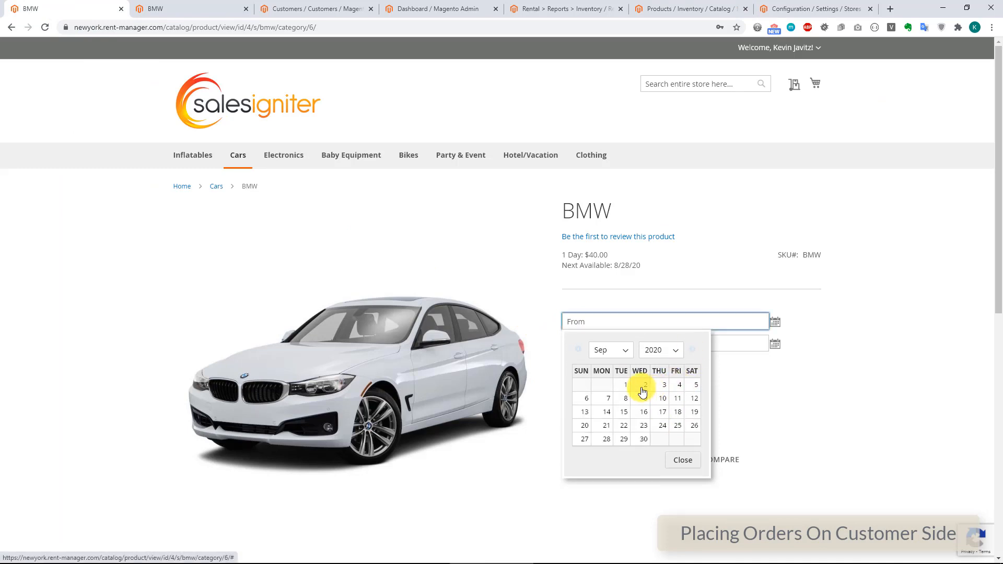
click(640, 385)
click(598, 342)
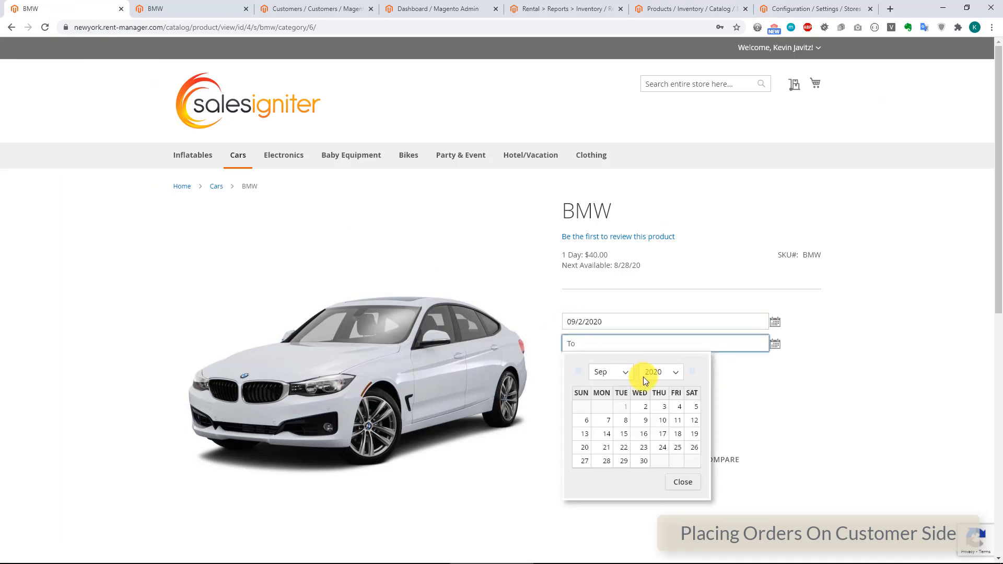
click(644, 410)
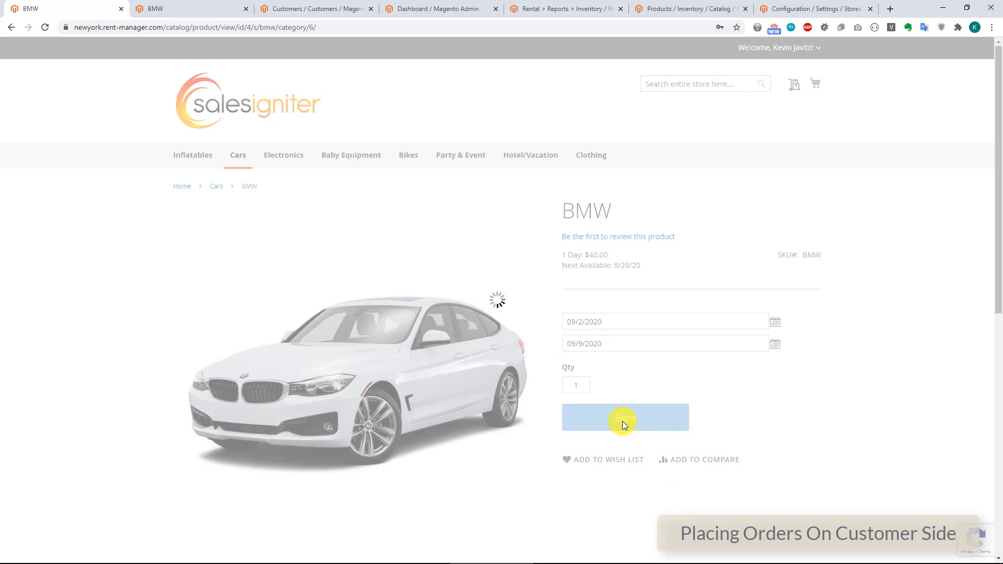
Add the BMW rental to the cart and proceed to checkout
click(612, 436)
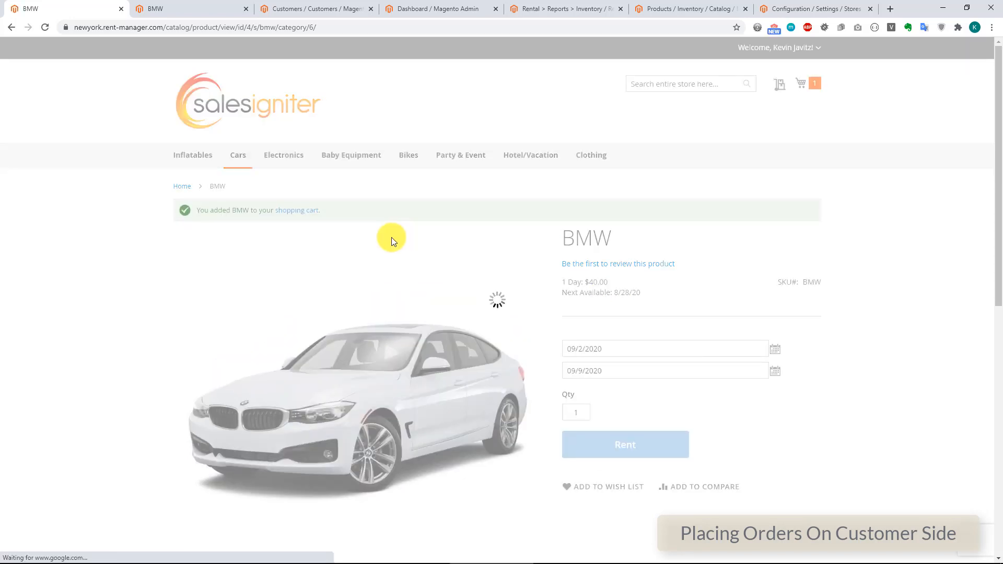
click(801, 87)
click(724, 152)
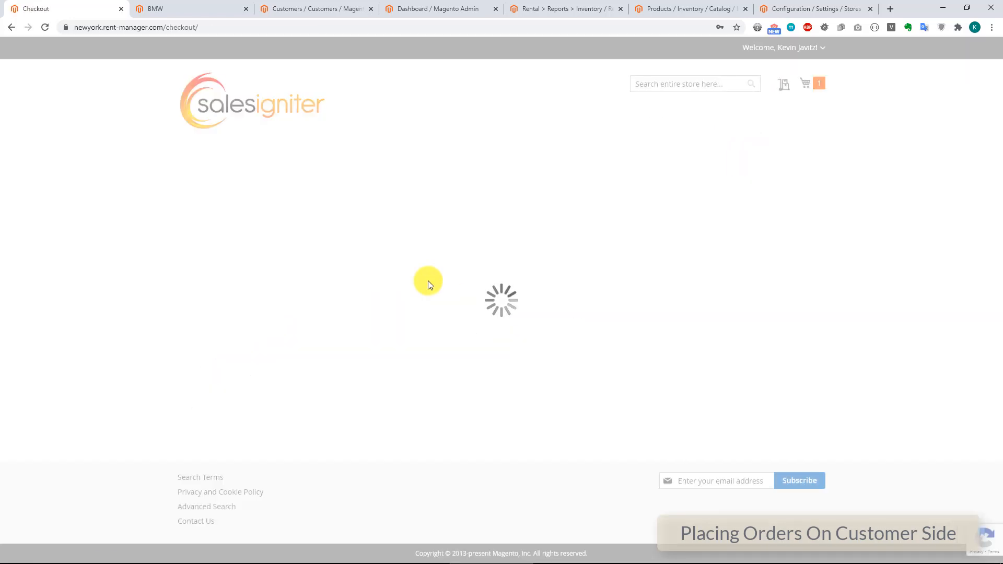
Fill in the shipping address from the saved address suggestion and place the New York storefront order
click(209, 378)
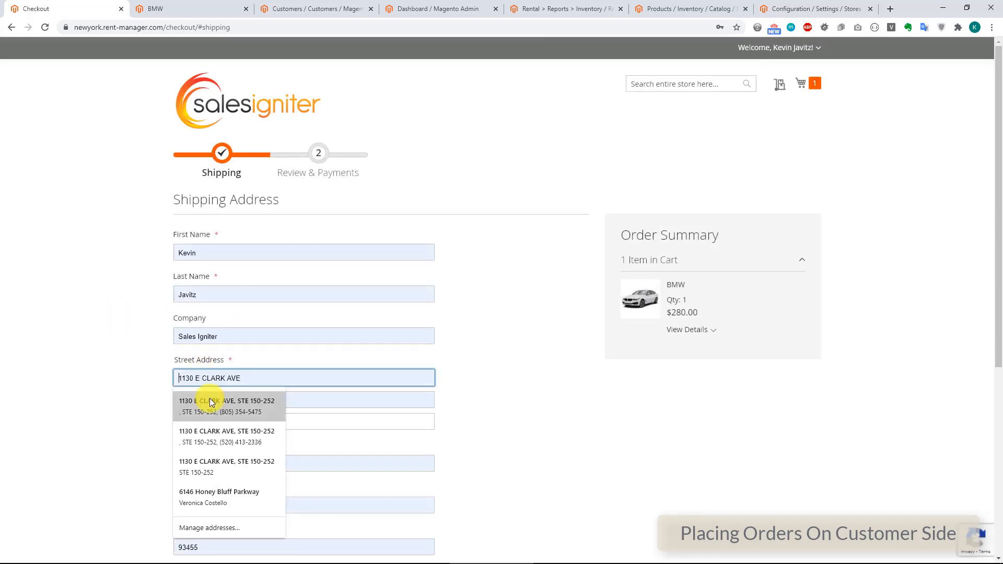
click(209, 403)
scroll(103, 309, down, 6)
click(566, 416)
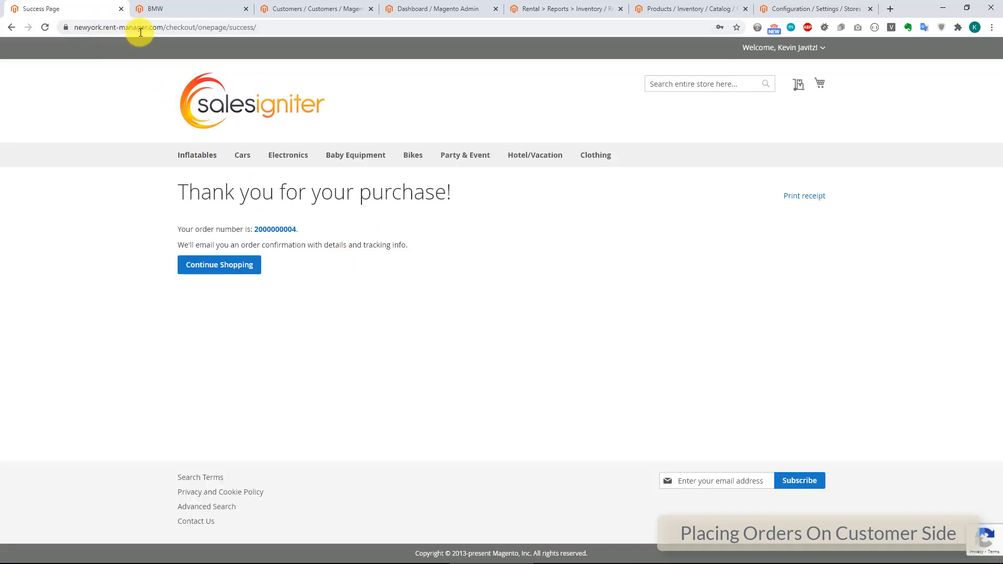
Switch to the BMW page in the California storefront and add a rental from 09/8/2020 to 09/30/2020 to the cart
click(169, 13)
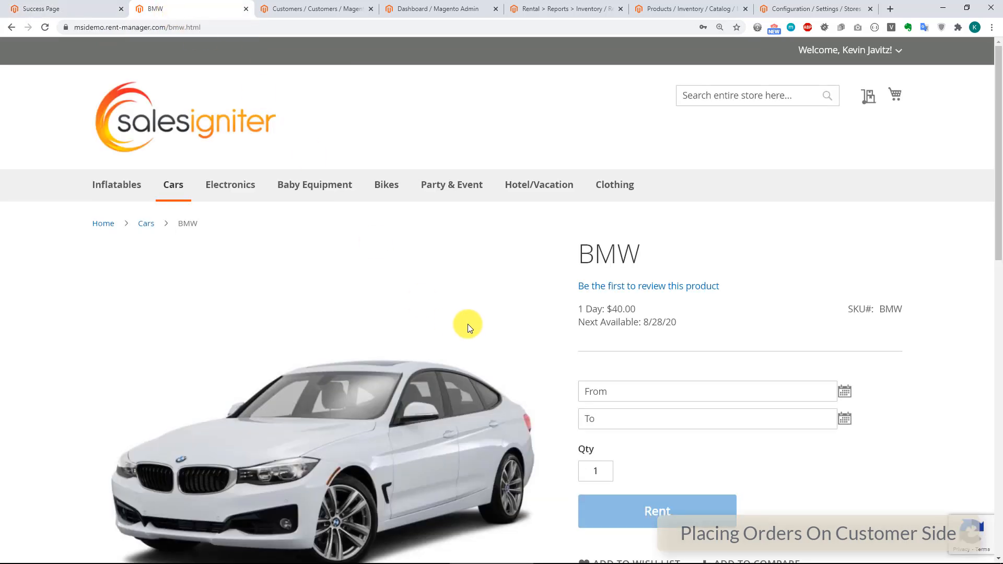
scroll(431, 275, down, 2)
click(621, 287)
click(742, 331)
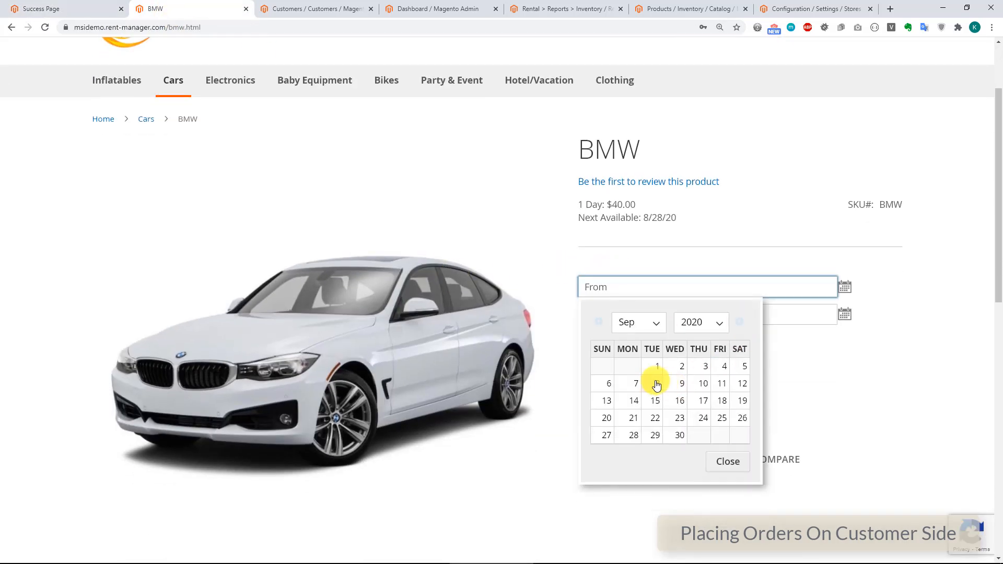
click(655, 383)
click(679, 462)
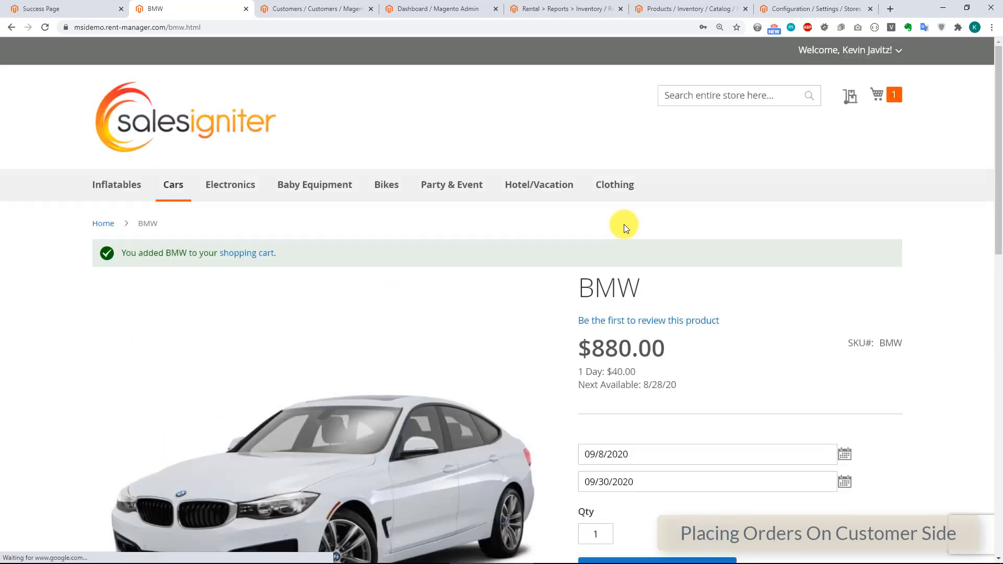
Check out the California cart with the saved shipping address and Flat Rate shipping, and place the order
click(895, 94)
click(862, 179)
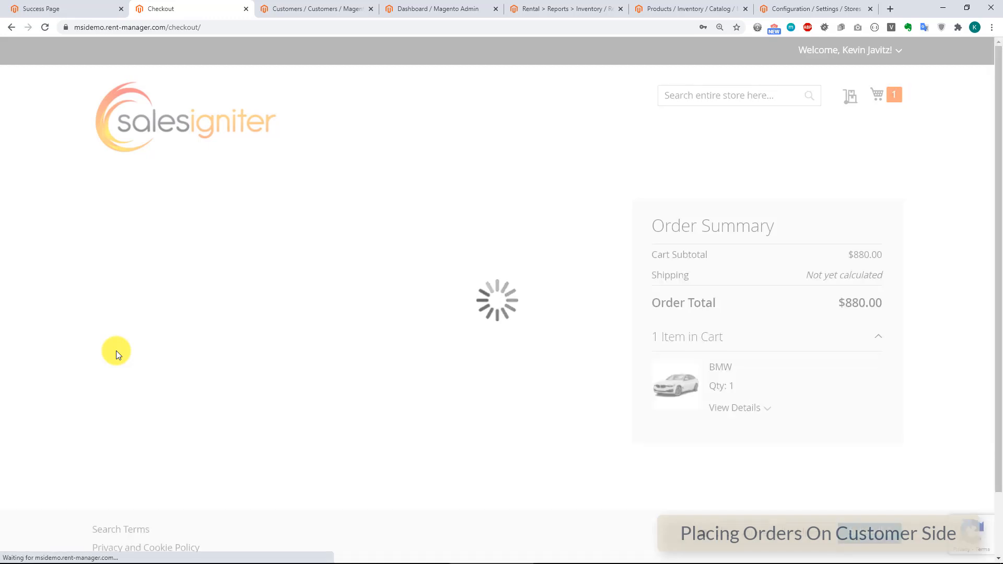
scroll(581, 409, down, 4)
click(587, 341)
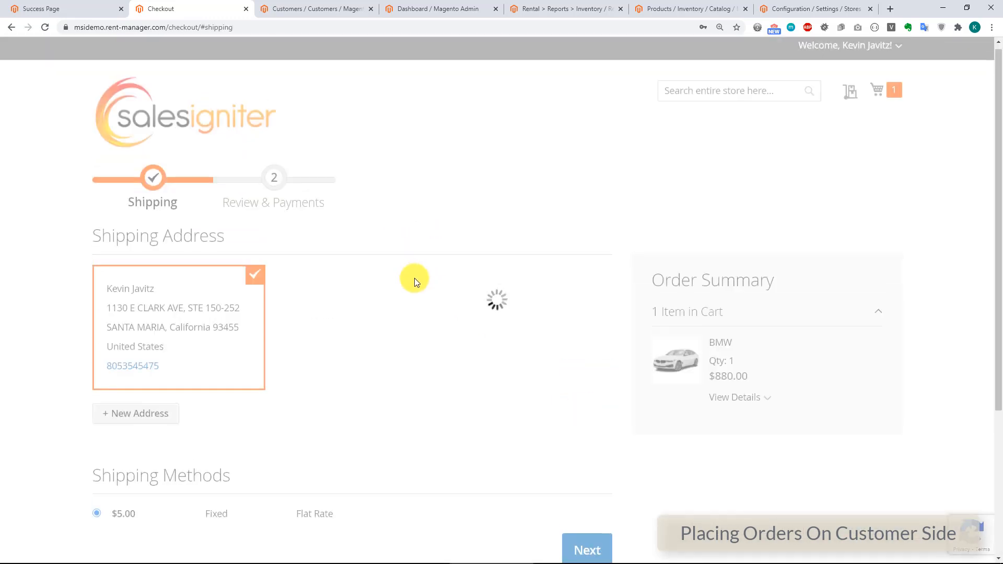
click(564, 446)
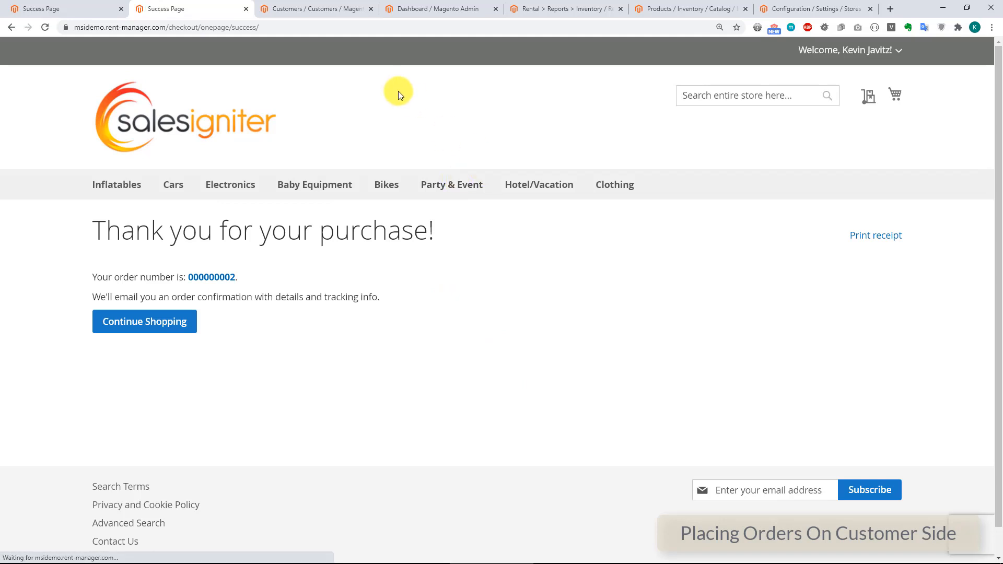
Switch to the Magento admin and open the sales orders list to examine the newly placed storefront orders
click(315, 14)
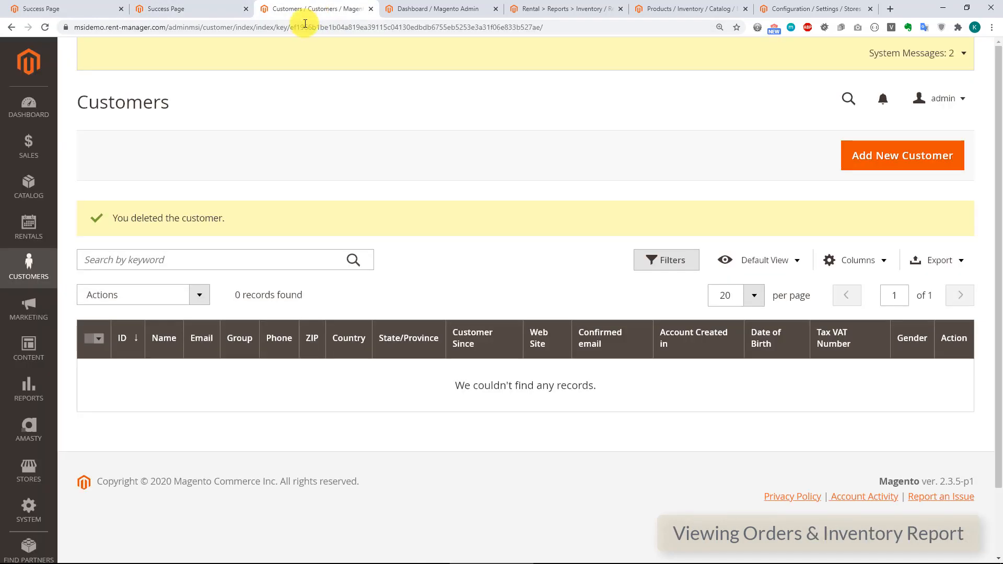
click(28, 142)
click(90, 146)
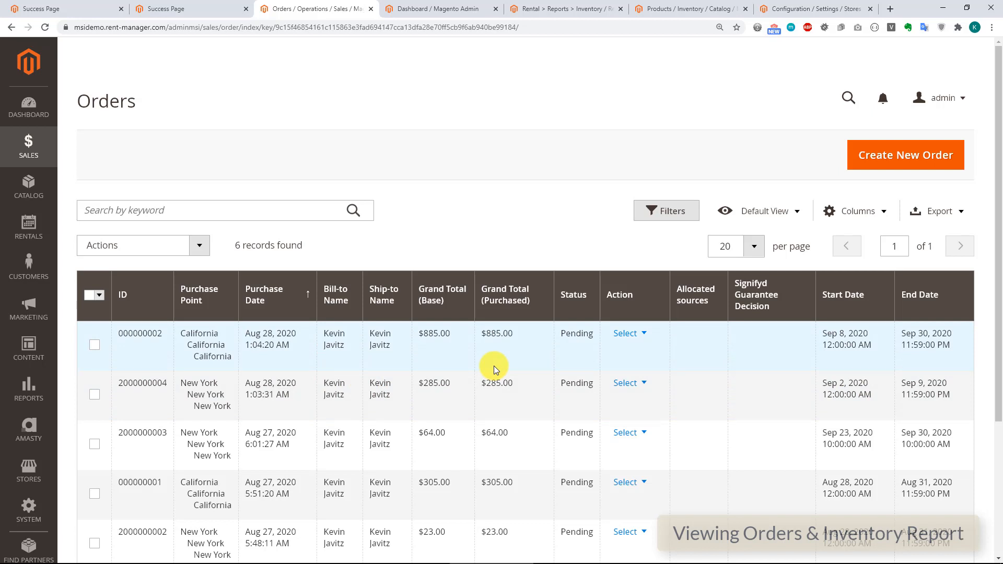
Open the rental Inventory Report in a separate browser tab and switch to it
click(28, 226)
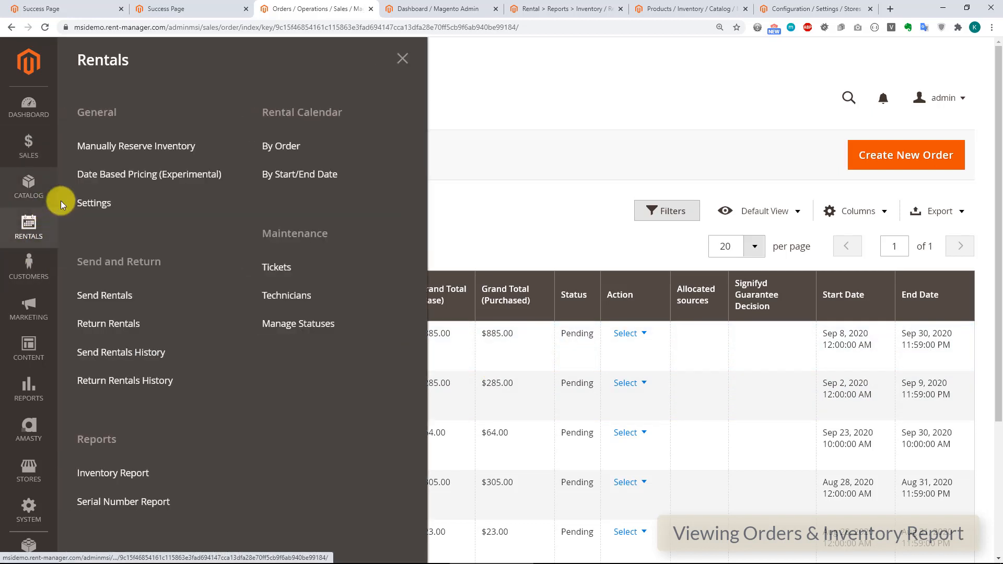
right_click(116, 474)
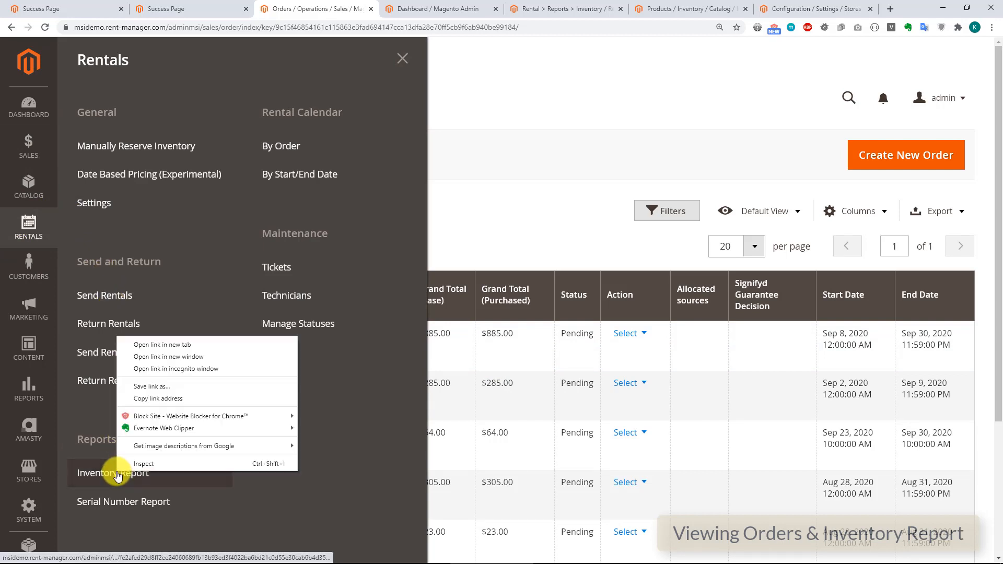
click(172, 345)
click(497, 111)
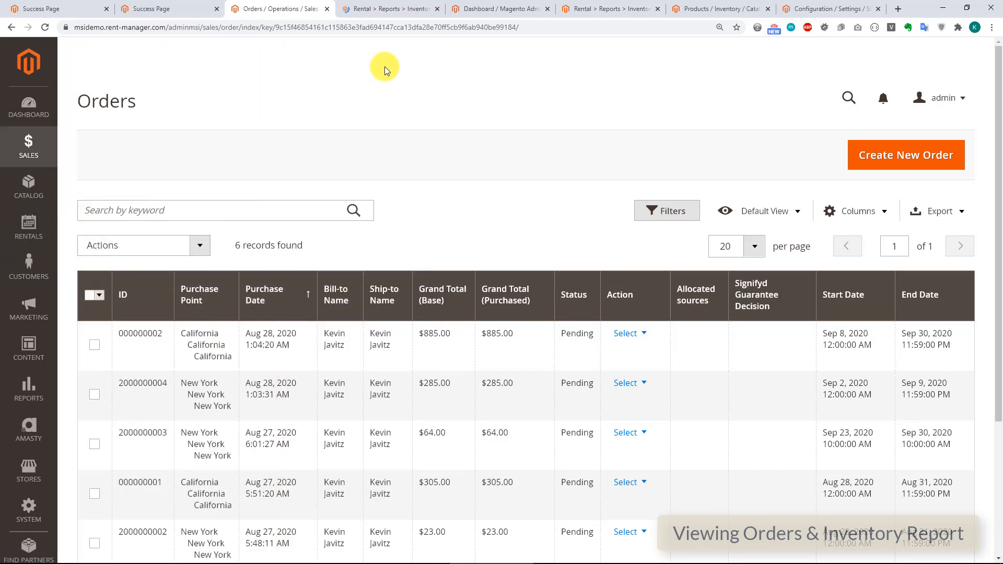
click(381, 9)
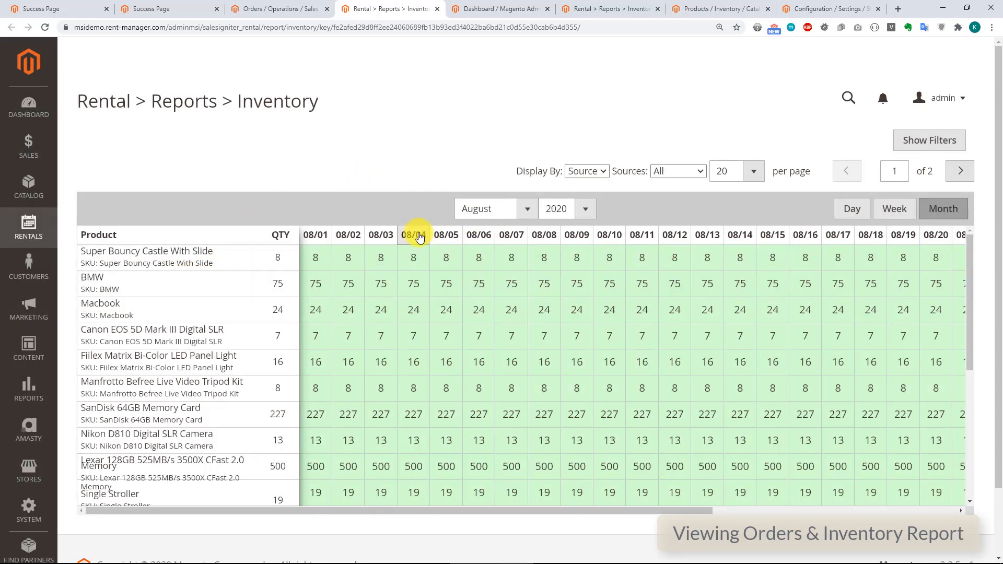
Show September in the inventory report and examine the BMW reservation details for 09/08, closing them when done
click(504, 209)
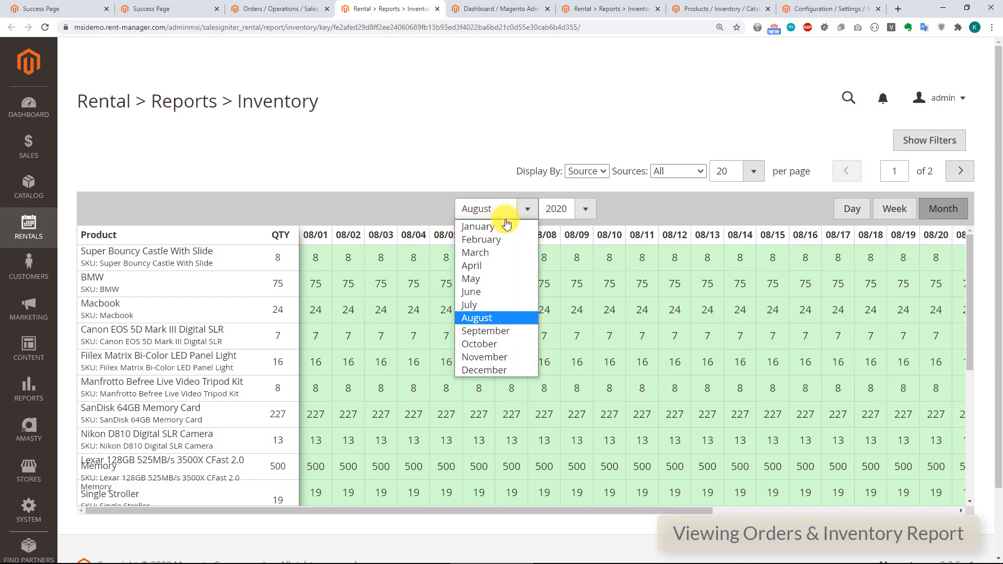
click(488, 329)
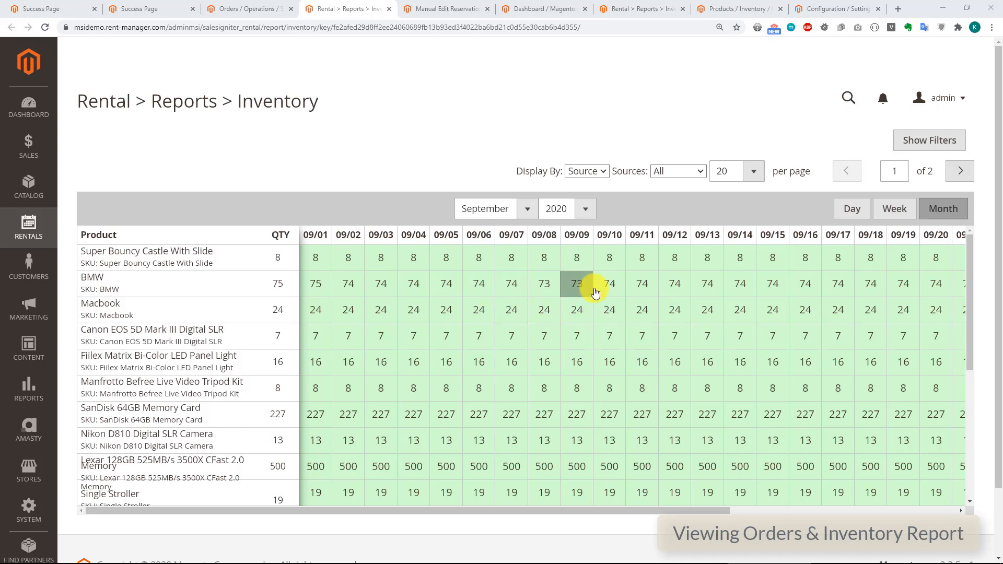
click(543, 287)
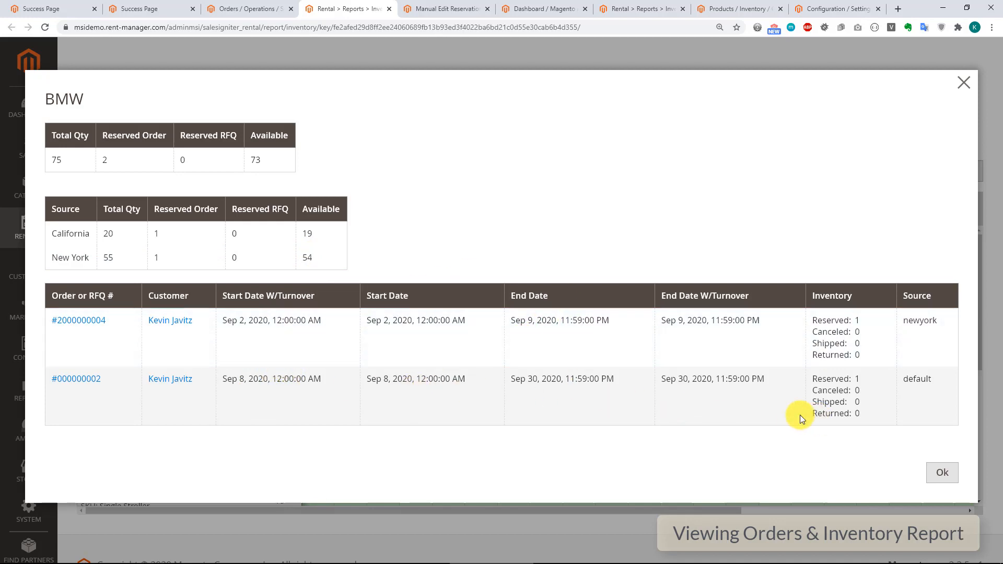
click(940, 472)
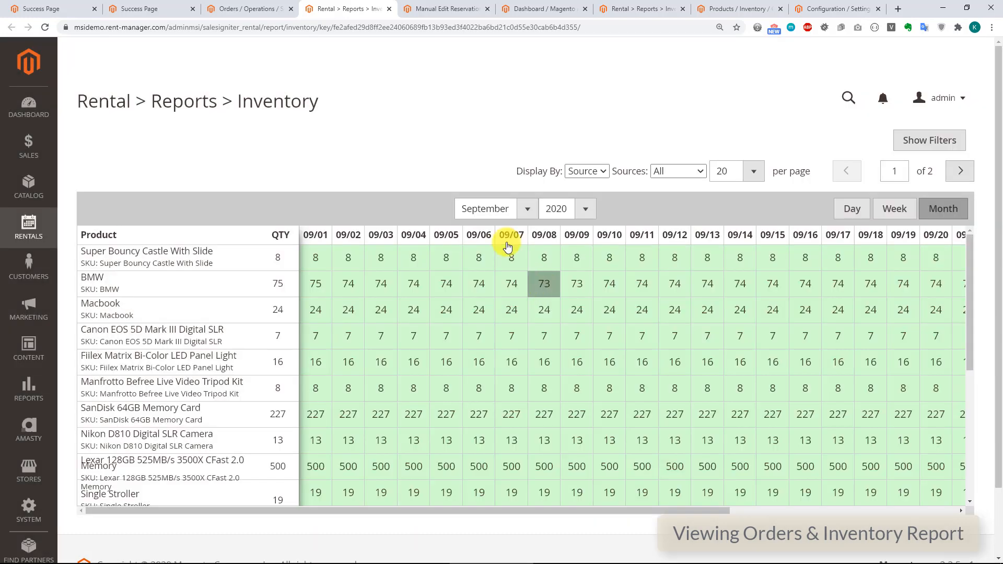
Filter the inventory report by the California source and by the New York source, and check the Display By options
click(672, 181)
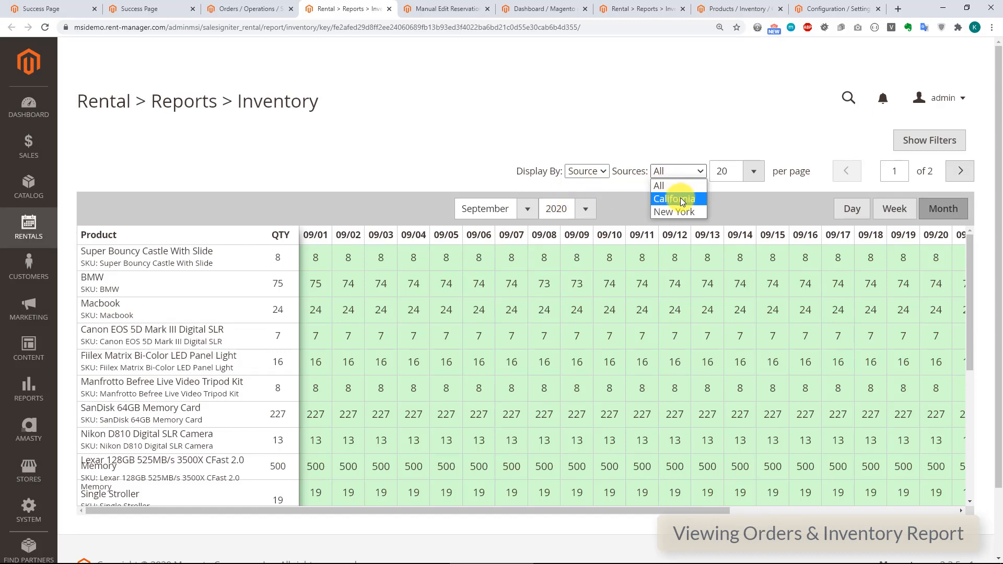
click(681, 198)
click(674, 173)
click(679, 213)
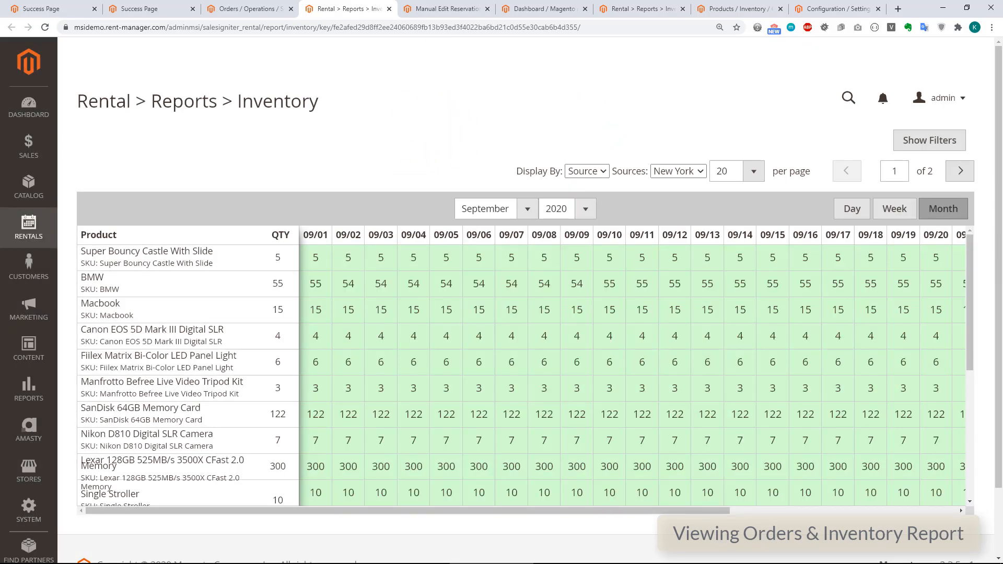
click(598, 172)
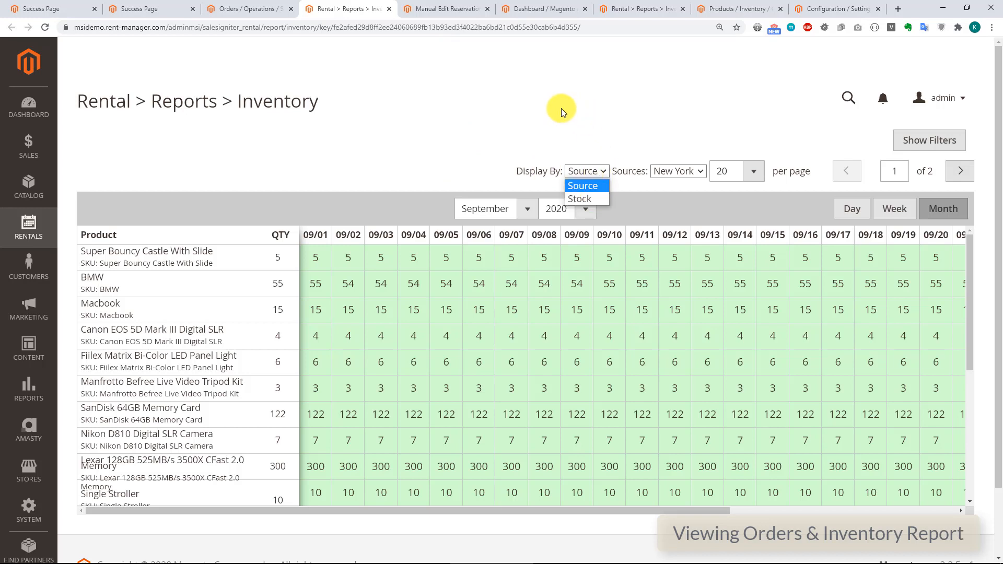
click(526, 117)
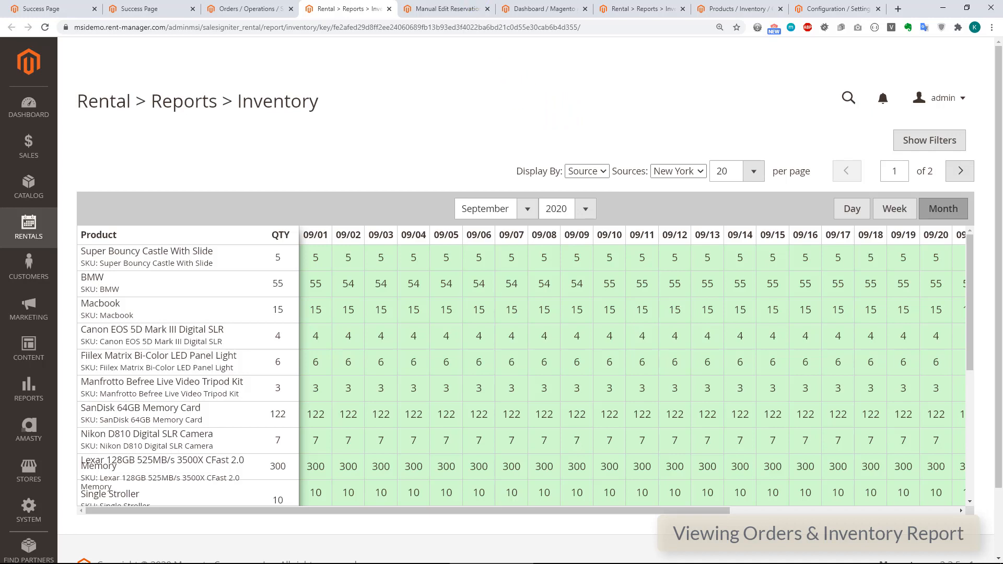
Return to the orders list and open the newest California order through its one-item-to-ship action
click(238, 9)
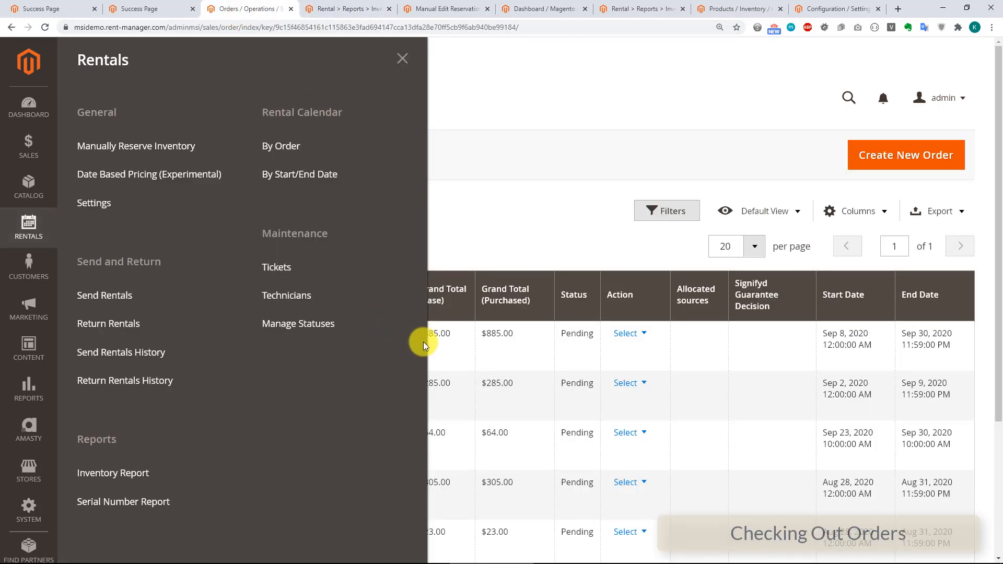
click(500, 215)
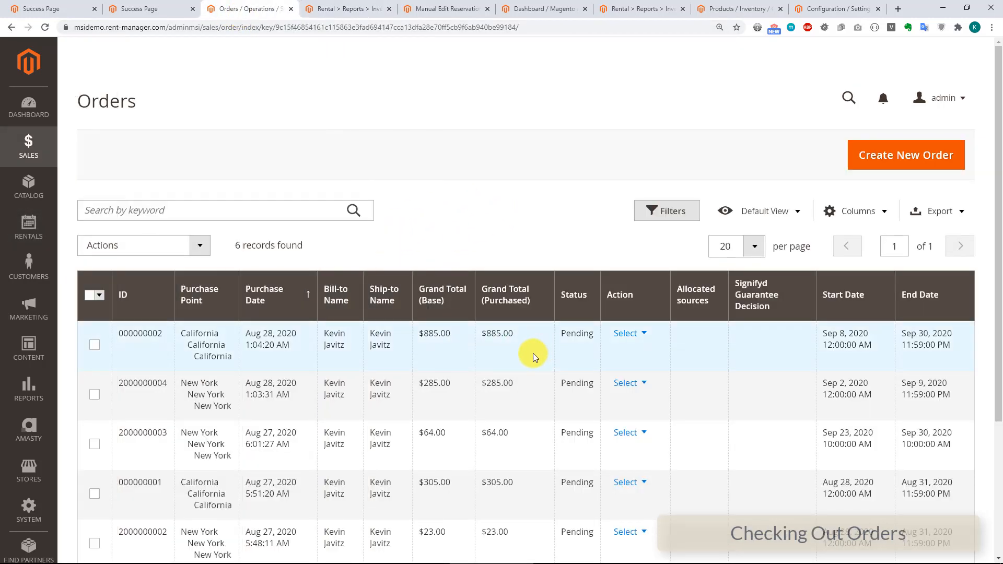
click(645, 335)
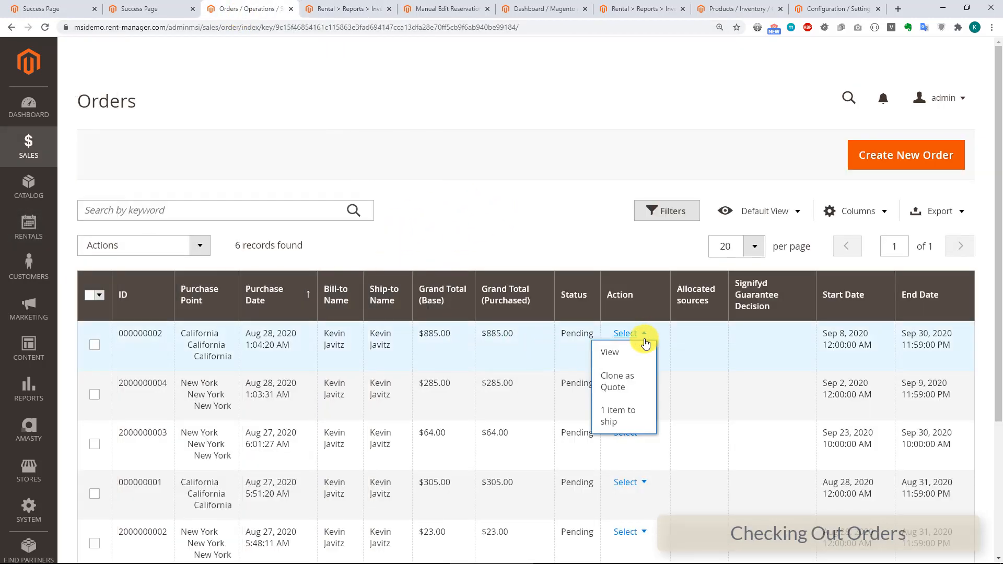
click(625, 415)
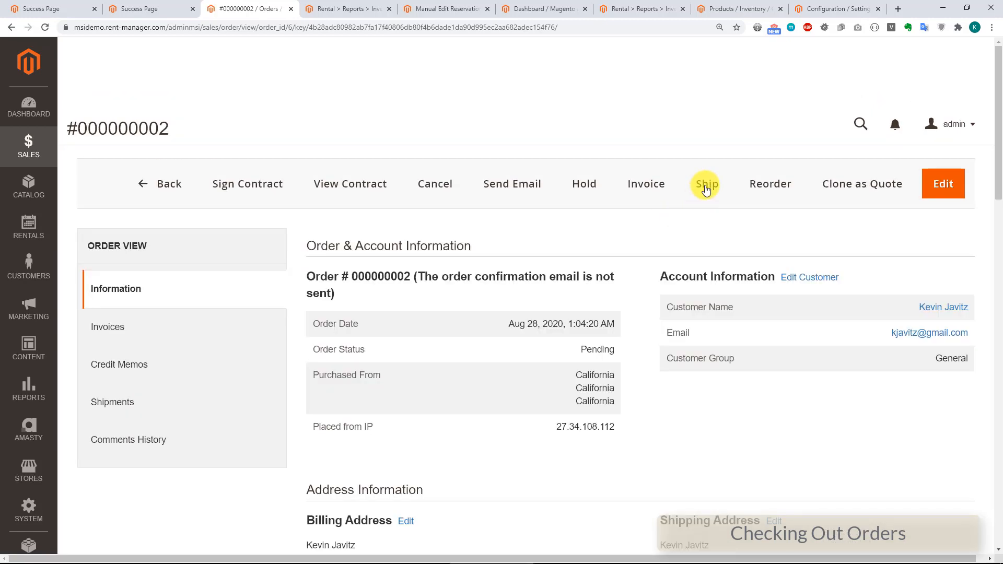
Create and submit a shipment for the California order with a BMW quantity to ship of 1
click(706, 187)
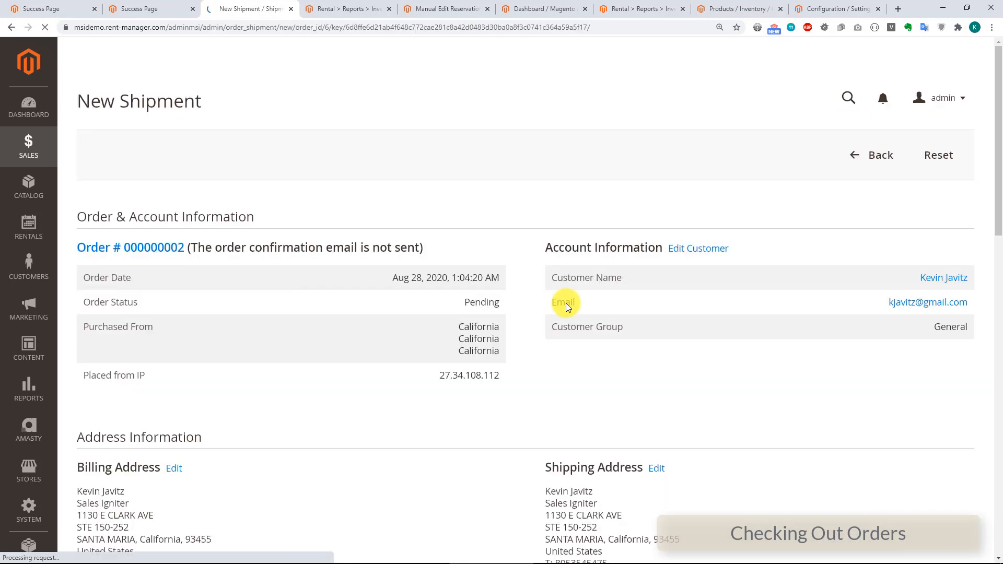
scroll(507, 250, down, 10)
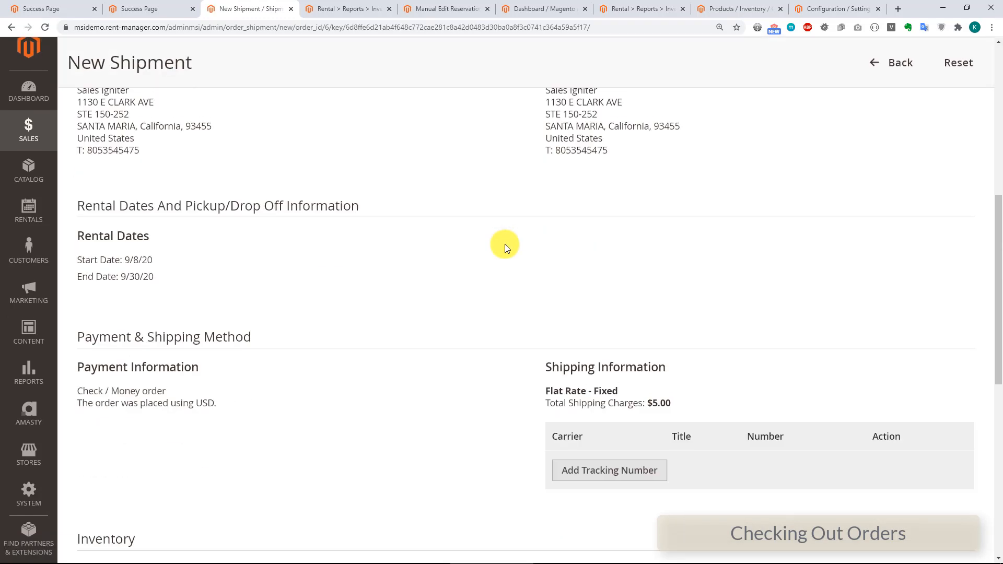
scroll(500, 246, down, 6)
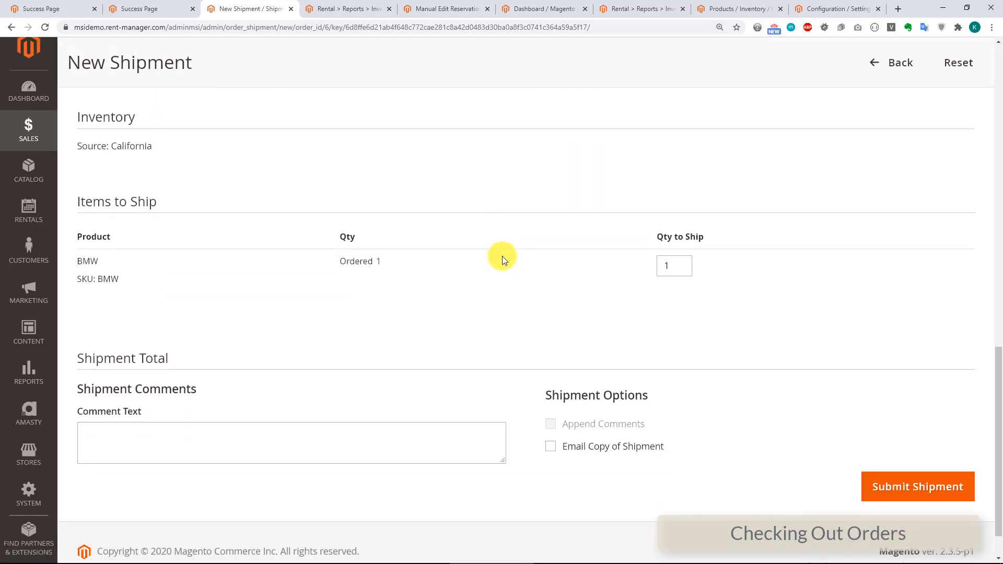
click(884, 437)
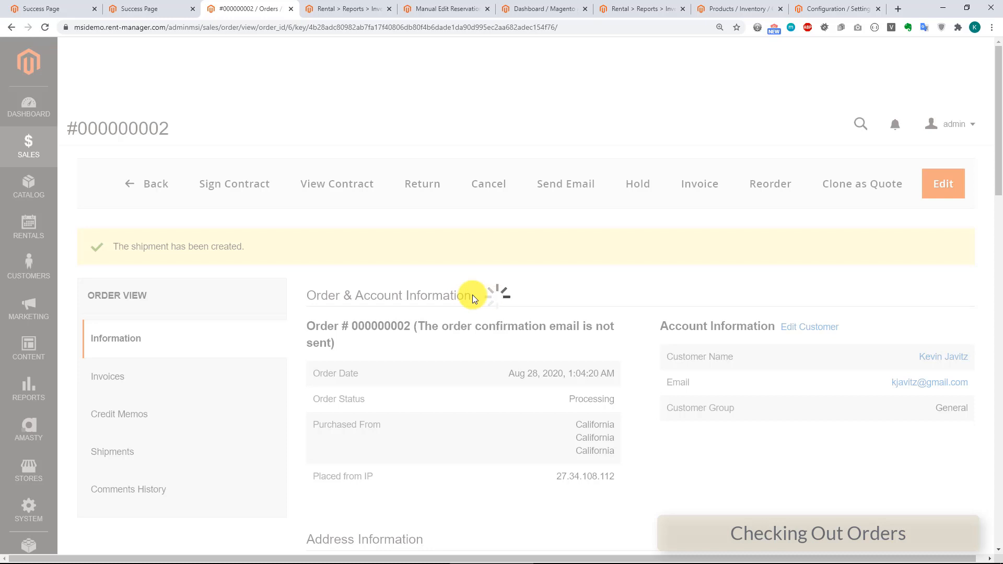
scroll(381, 266, down, 10)
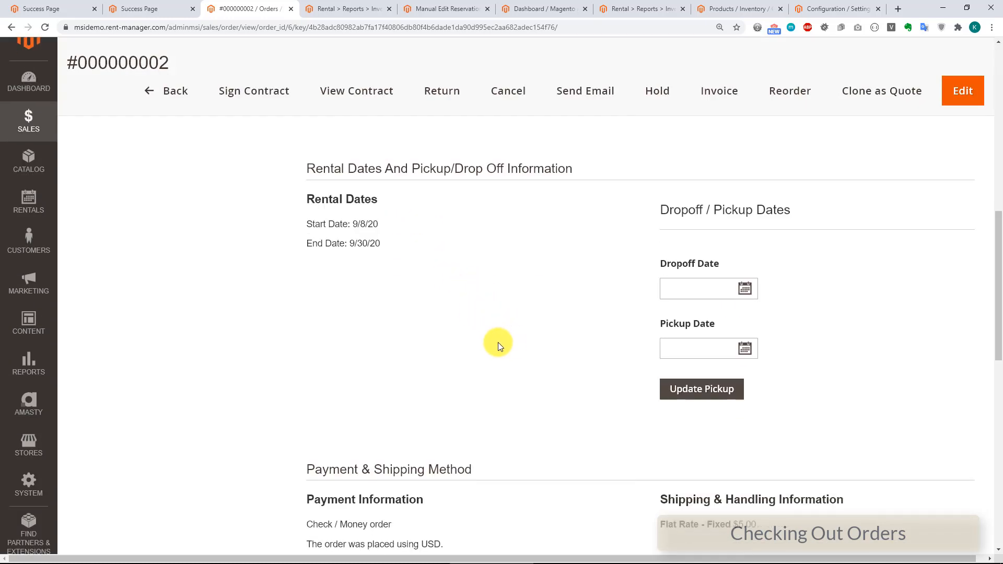
scroll(497, 343, down, 4)
scroll(485, 343, down, 3)
scroll(479, 343, up, 15)
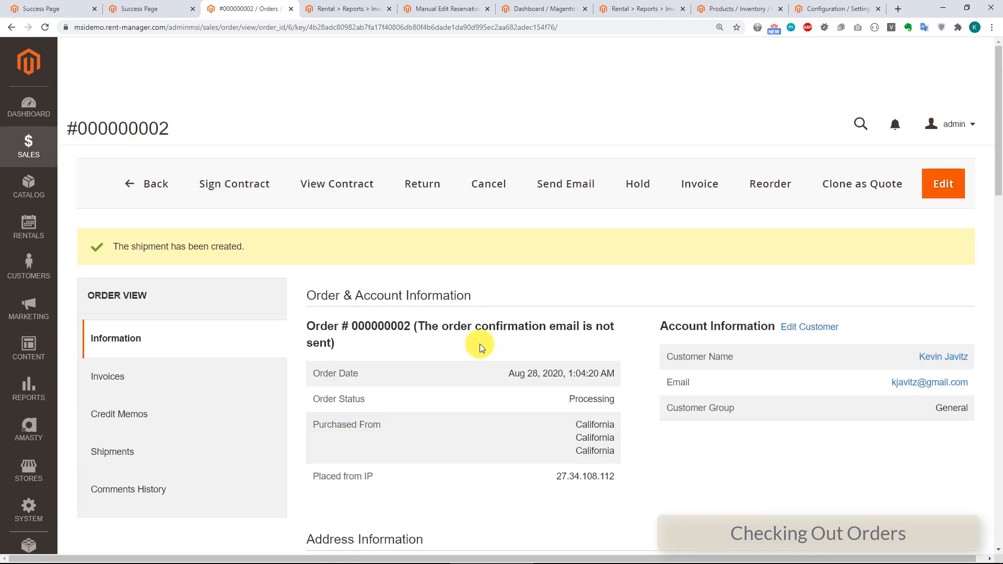